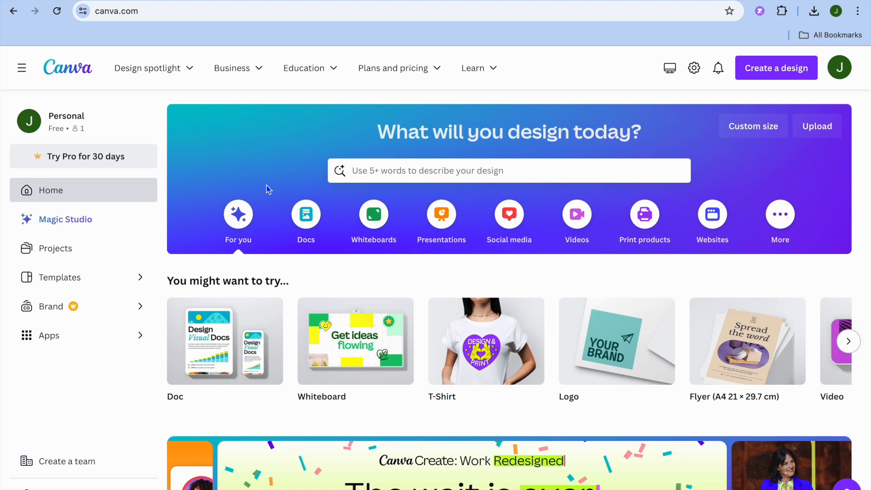
Search the templates for "TUMBLER" and open the Insulated Tumbler template category.
{"action": "left_click", "coordinate": [395, 171]}
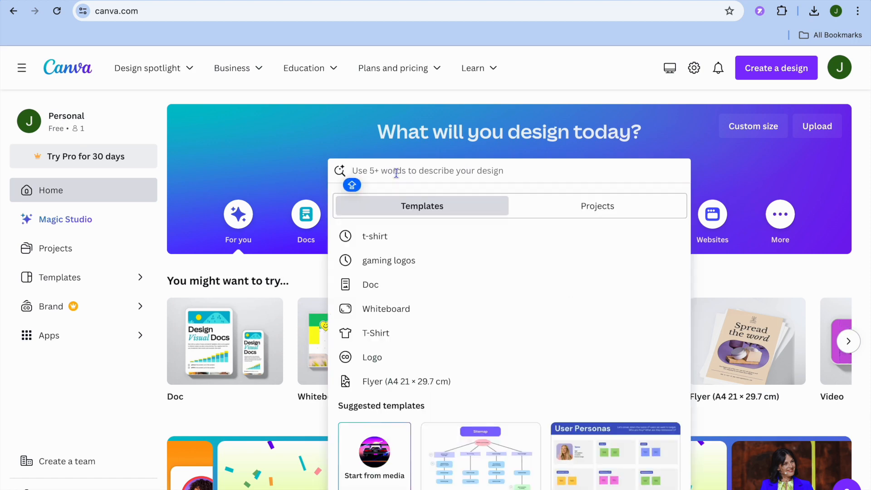
{"action": "type", "text": "TUM"}
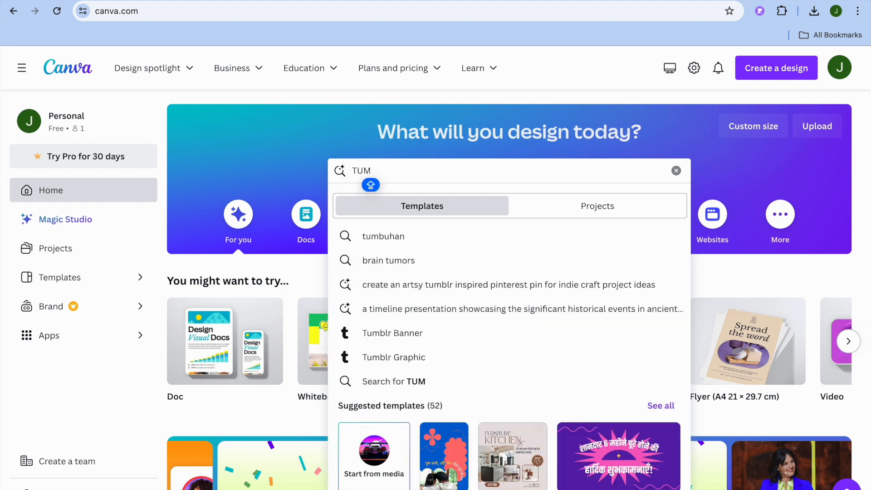
{"action": "type", "text": "BLER"}
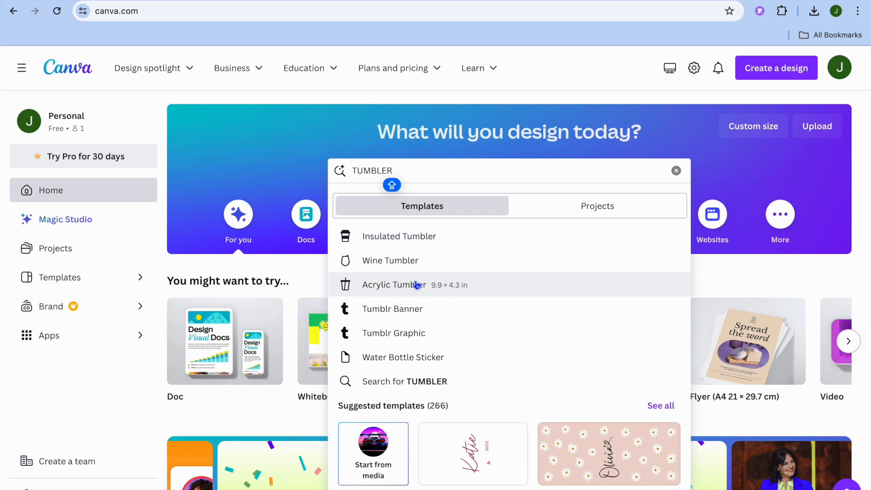
{"action": "left_click", "coordinate": [407, 238]}
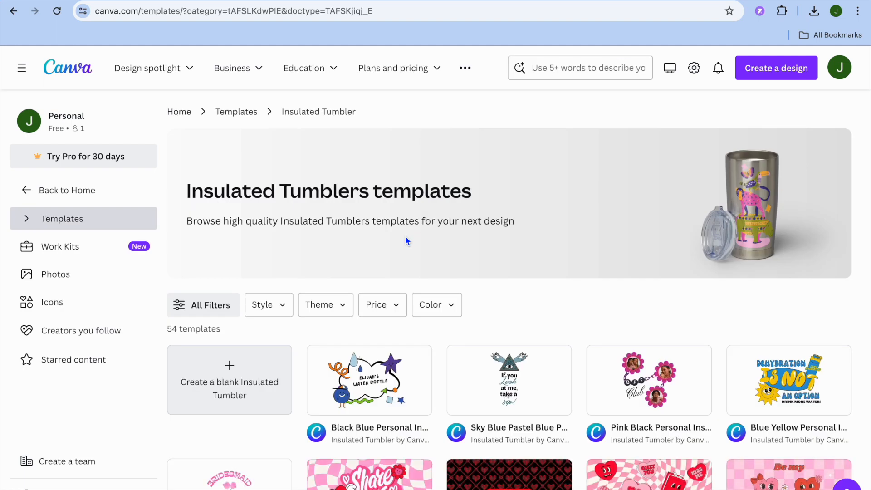
Browse the Insulated Tumbler templates to compare the available designs.
{"action": "scroll", "coordinate": [407, 241], "scroll_direction": "down", "scroll_amount": 3}
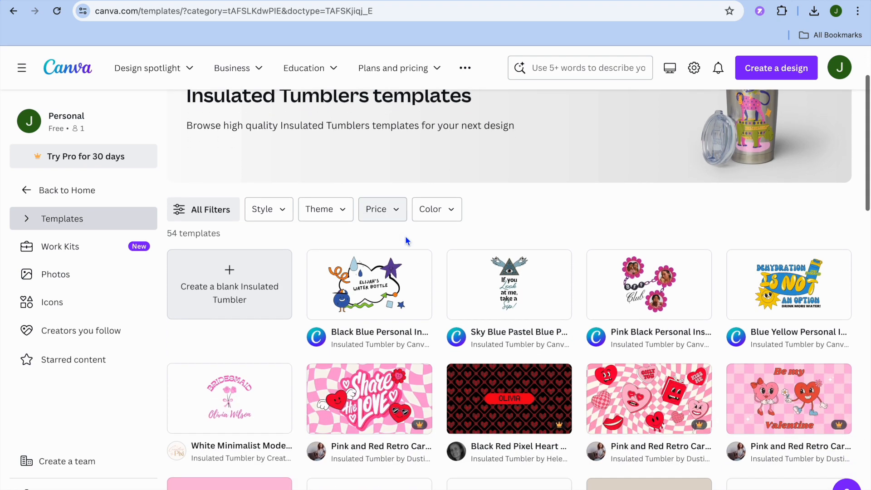
{"action": "scroll", "coordinate": [407, 241], "scroll_direction": "down", "scroll_amount": 2}
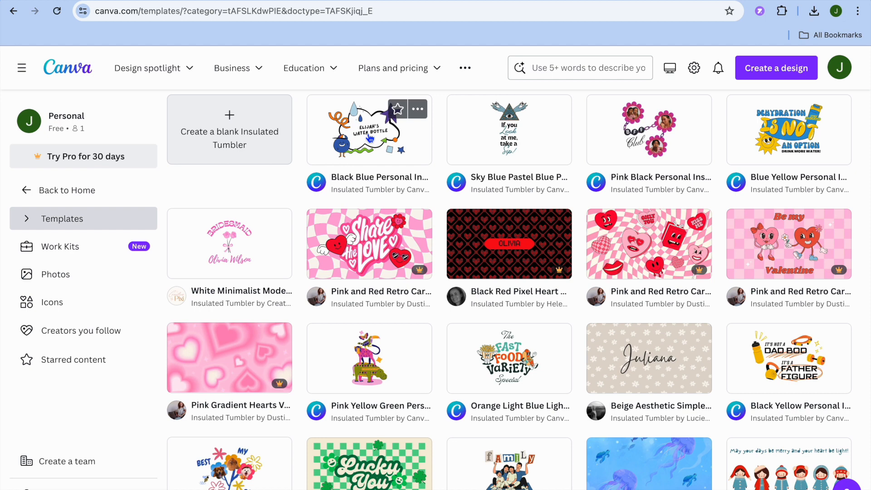
{"action": "scroll", "coordinate": [370, 138], "scroll_direction": "down", "scroll_amount": 2}
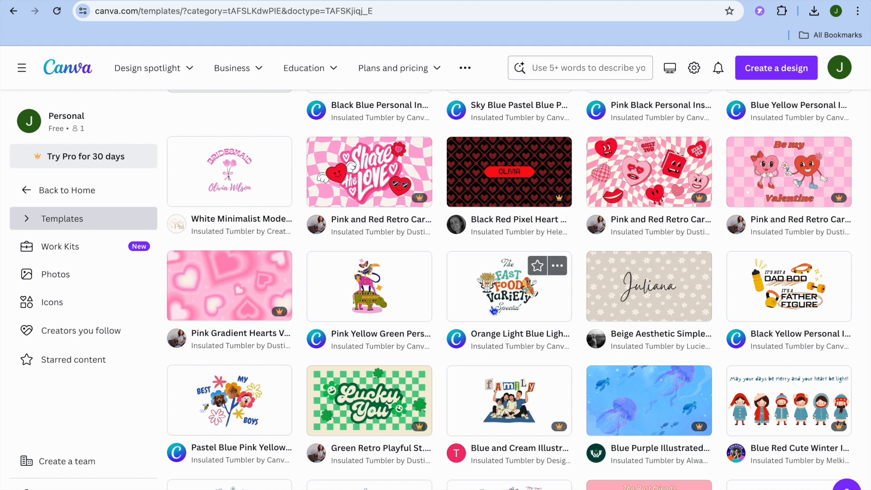
{"action": "scroll", "coordinate": [493, 311], "scroll_direction": "down", "scroll_amount": 1}
{"action": "scroll", "coordinate": [493, 311], "scroll_direction": "down", "scroll_amount": 4}
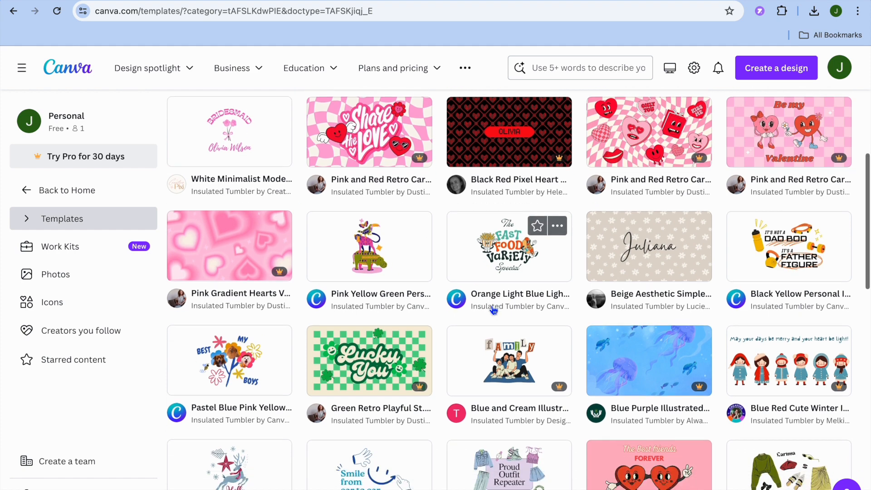
{"action": "scroll", "coordinate": [493, 311], "scroll_direction": "down", "scroll_amount": 3}
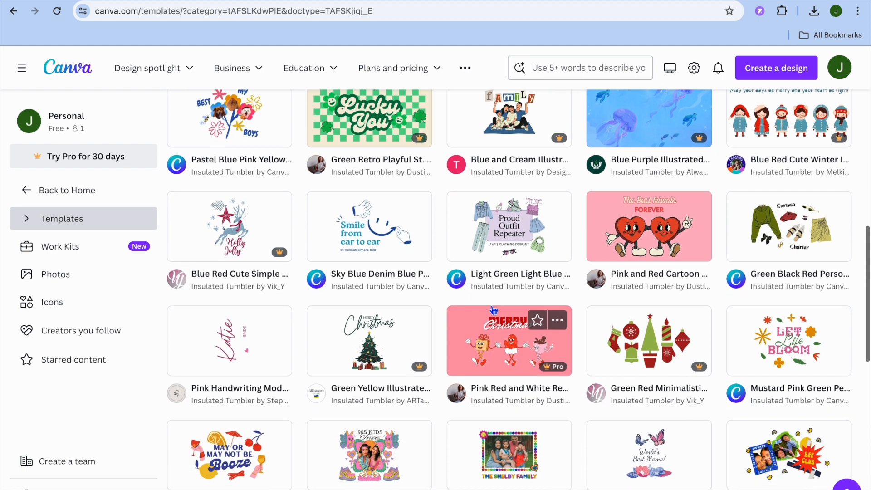
{"action": "scroll", "coordinate": [493, 311], "scroll_direction": "down", "scroll_amount": 3}
{"action": "scroll", "coordinate": [493, 310], "scroll_direction": "down", "scroll_amount": 1}
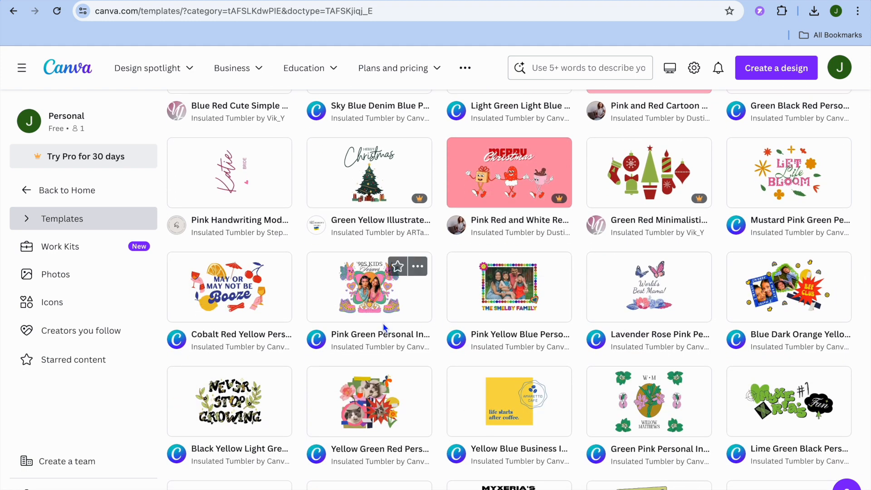
{"action": "scroll", "coordinate": [383, 327], "scroll_direction": "down", "scroll_amount": 3}
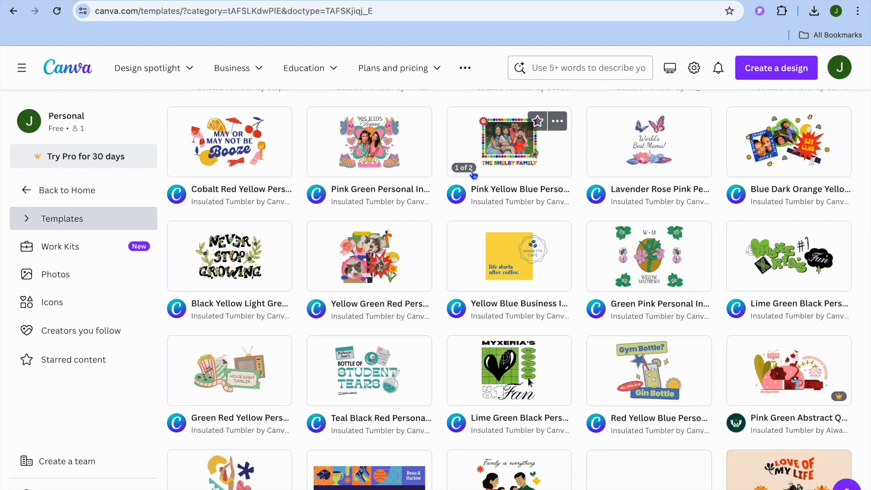
Choose the Black Yellow Personal Insulated Tumbler template with the "DAD BOD" slogan and open it for customizing.
{"action": "scroll", "coordinate": [470, 231], "scroll_direction": "up", "scroll_amount": 15}
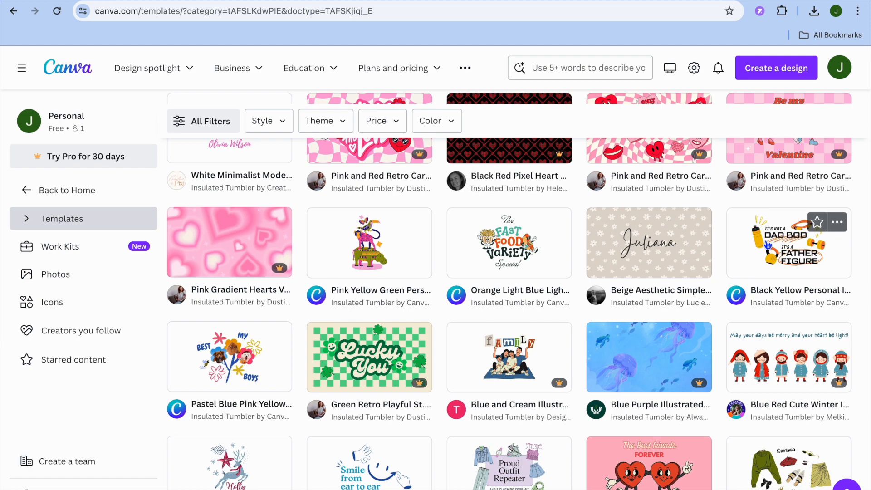
{"action": "left_click", "coordinate": [766, 245]}
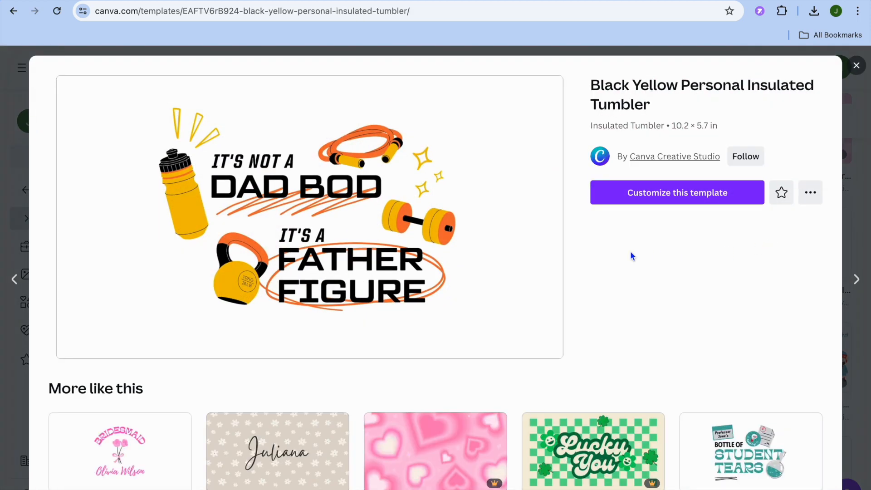
{"action": "left_click", "coordinate": [655, 194]}
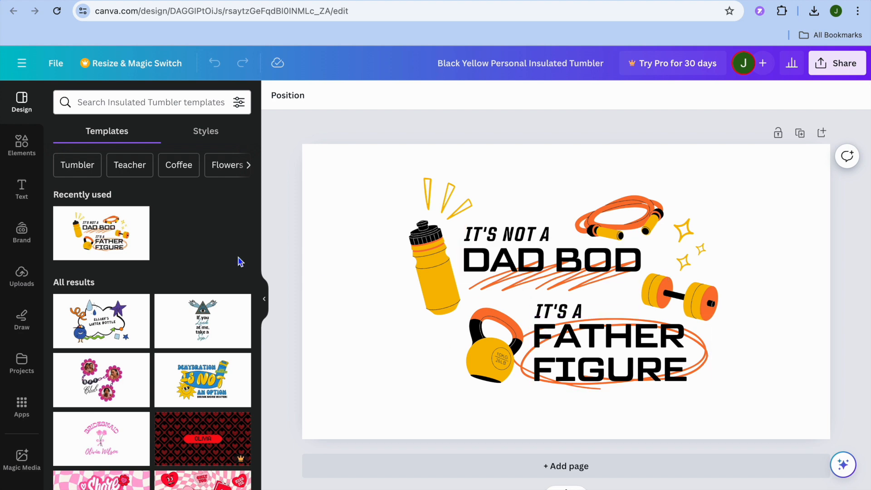
Search the elements for "MAN", limit the results to graphics and look through them.
{"action": "left_click", "coordinate": [24, 147]}
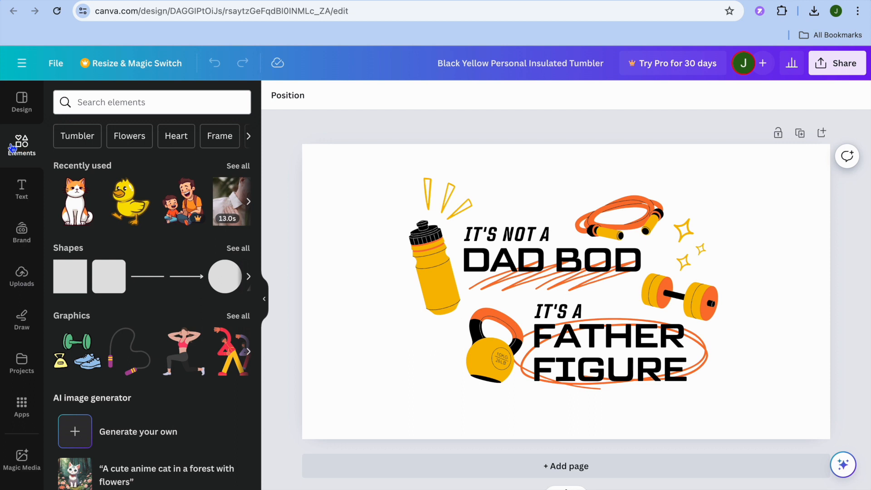
{"action": "left_click", "coordinate": [92, 103]}
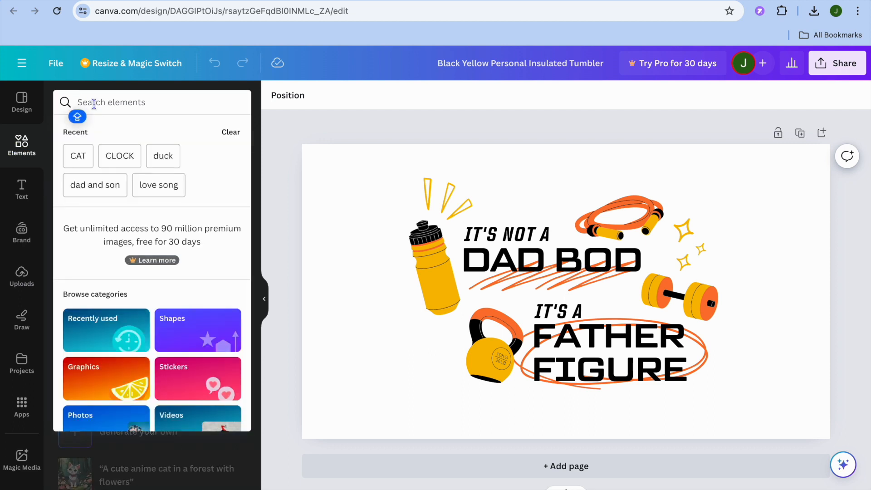
{"action": "type", "text": "MAN"}
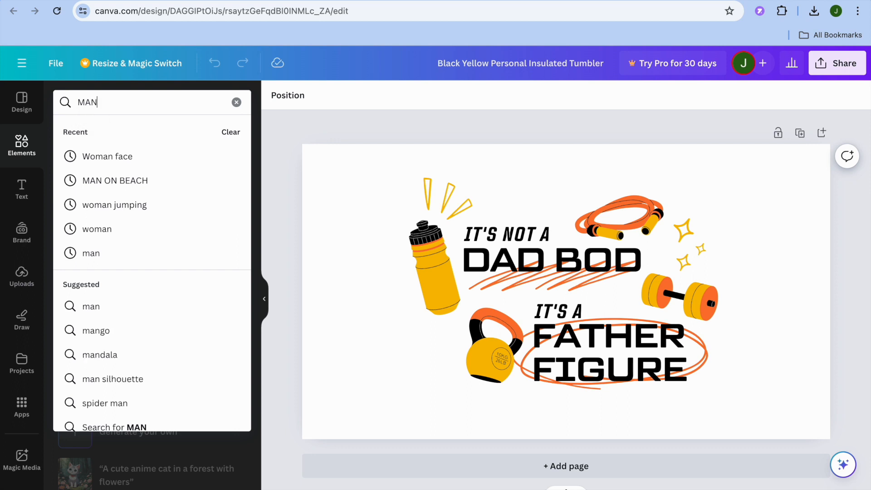
{"action": "key", "text": "Return"}
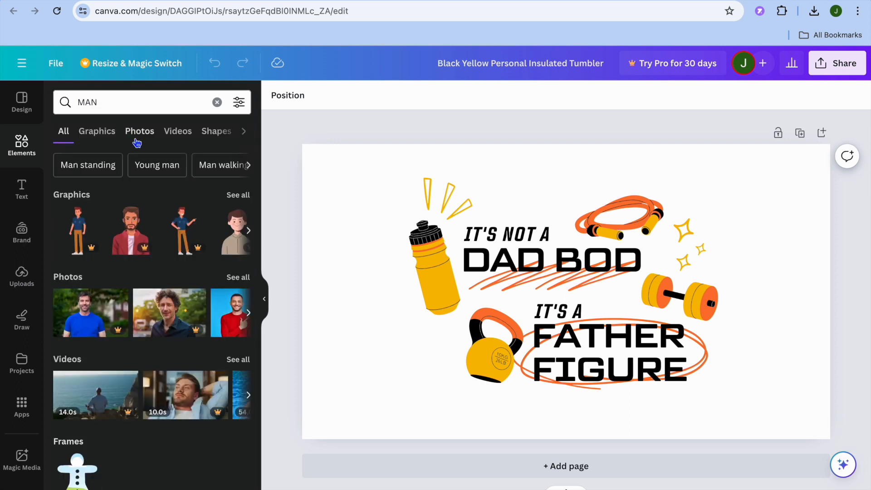
{"action": "left_click", "coordinate": [107, 138]}
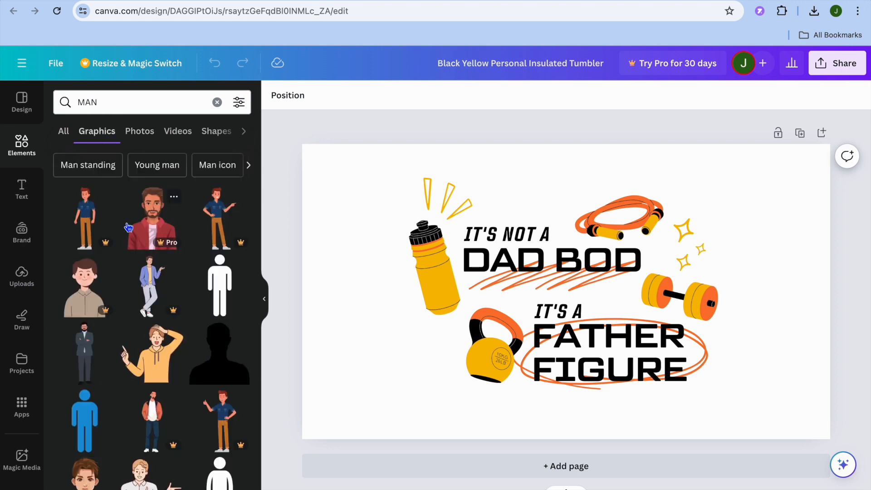
{"action": "scroll", "coordinate": [128, 227], "scroll_direction": "down", "scroll_amount": 10}
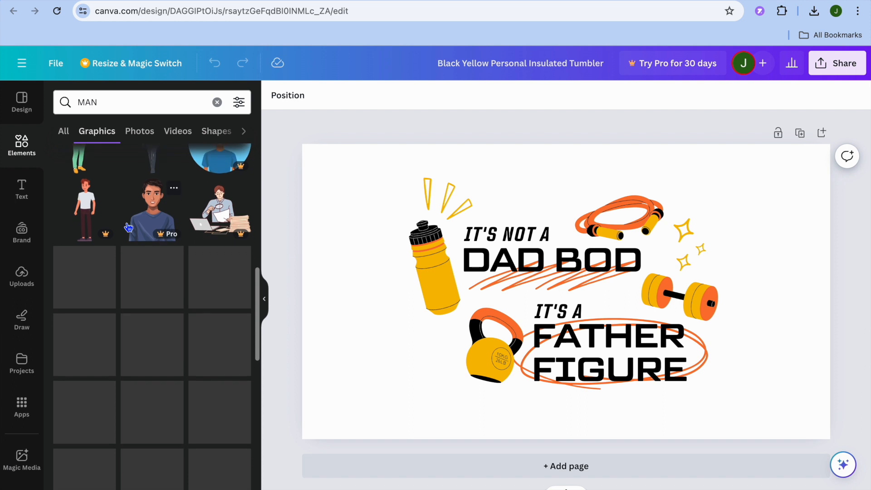
Refine the graphics search to "MUSCULAR MAN".
{"action": "left_click", "coordinate": [75, 103]}
{"action": "key", "text": "Left"}
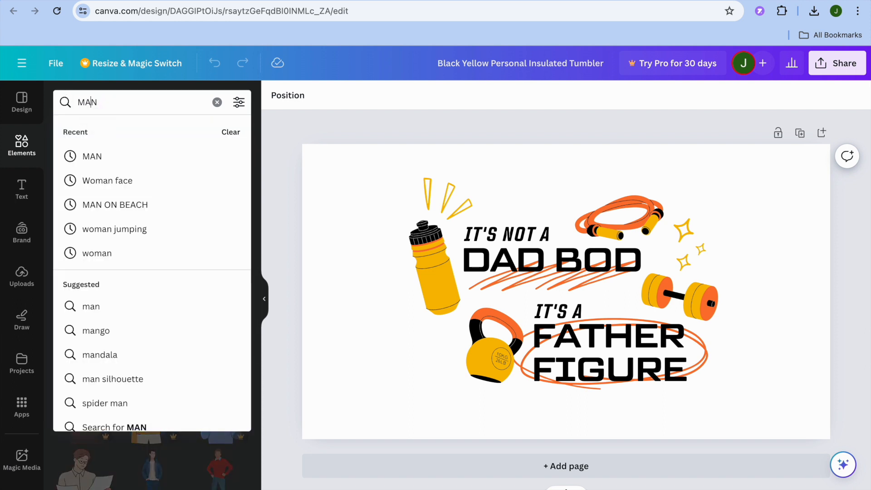
{"action": "type", "text": "MUSC"}
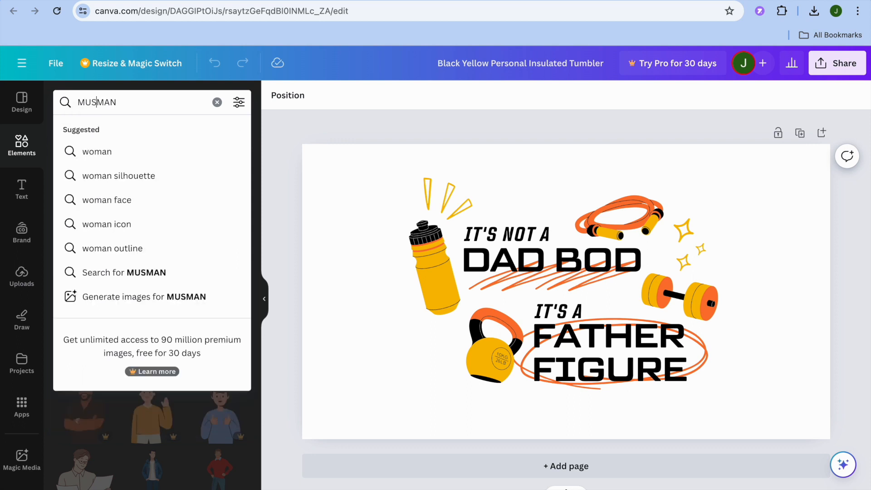
{"action": "type", "text": "ULAR"}
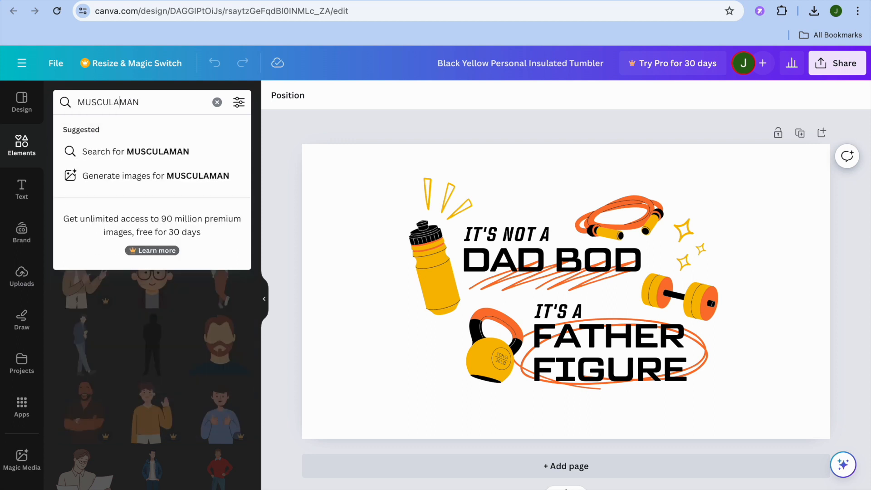
{"action": "key", "text": "Return"}
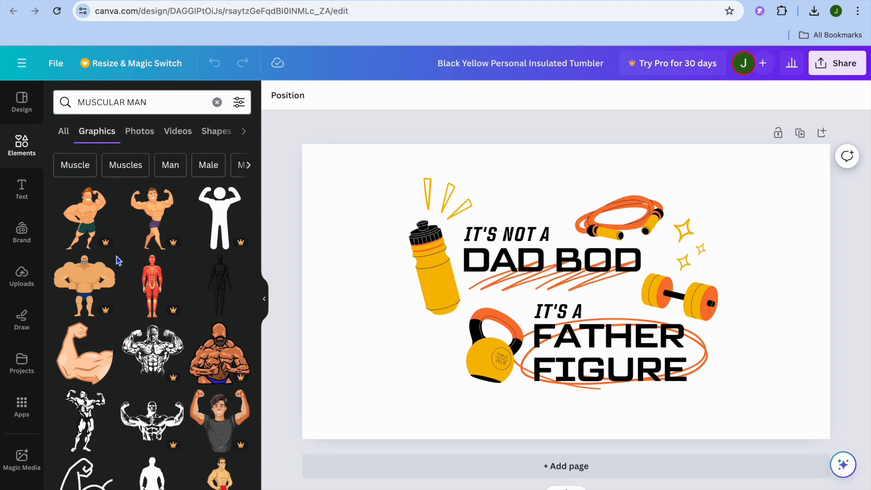
Add the graphic of the muscular man drinking from a shaker to the page and shrink it slightly.
{"action": "scroll", "coordinate": [117, 261], "scroll_direction": "down", "scroll_amount": 10}
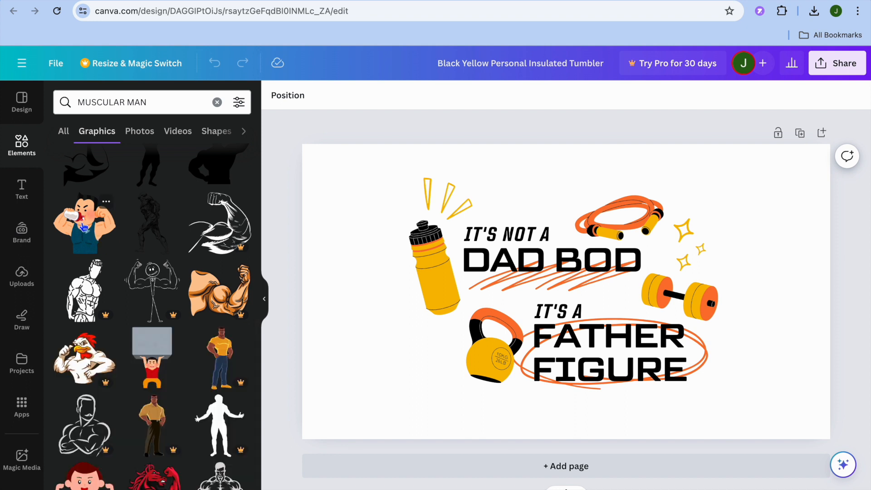
{"action": "left_click", "coordinate": [83, 227]}
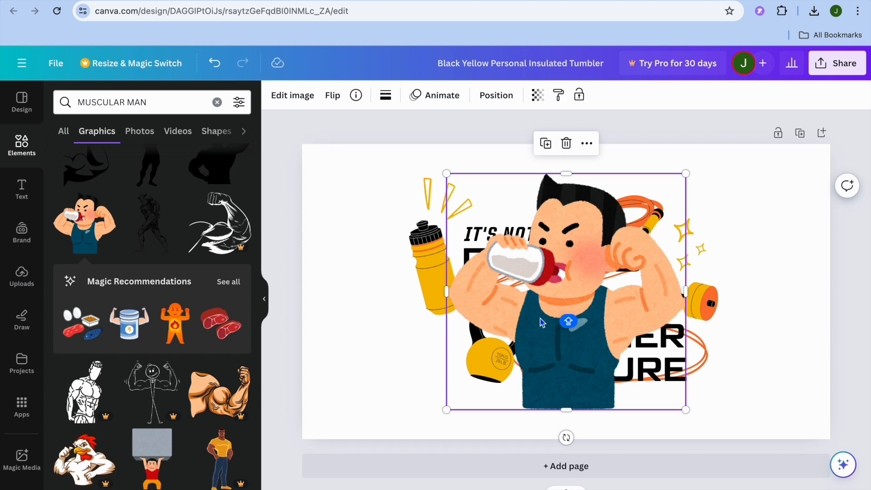
{"action": "left_click_drag", "start_coordinate": [446, 172], "coordinate": [462, 189]}
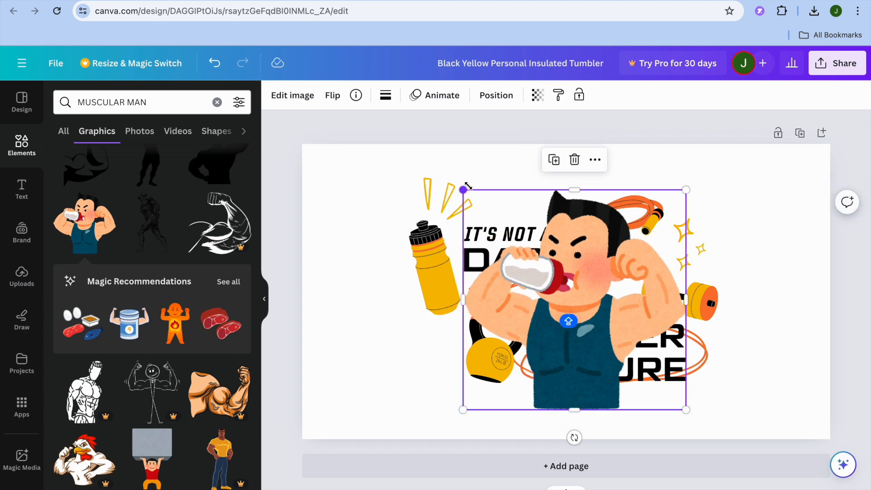
{"action": "left_click_drag", "start_coordinate": [686, 191], "coordinate": [679, 196]}
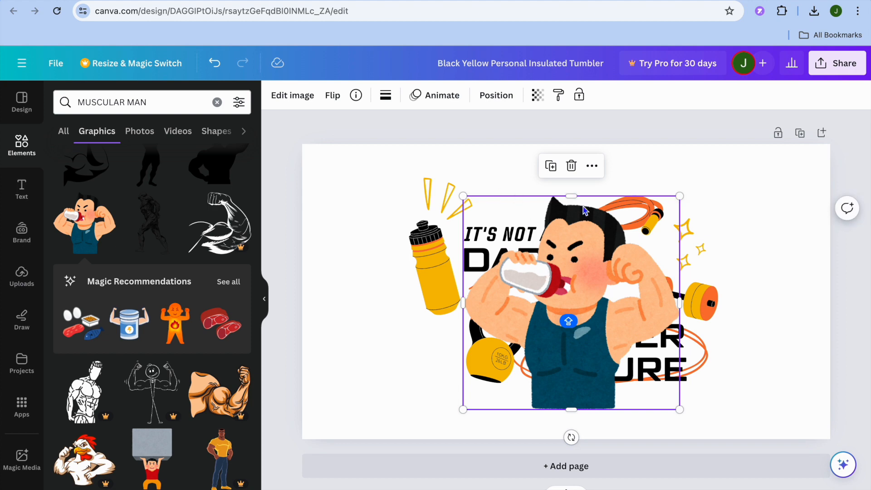
Try setting the muscular man graphic as the page background and undo the change.
{"action": "left_click", "coordinate": [591, 167]}
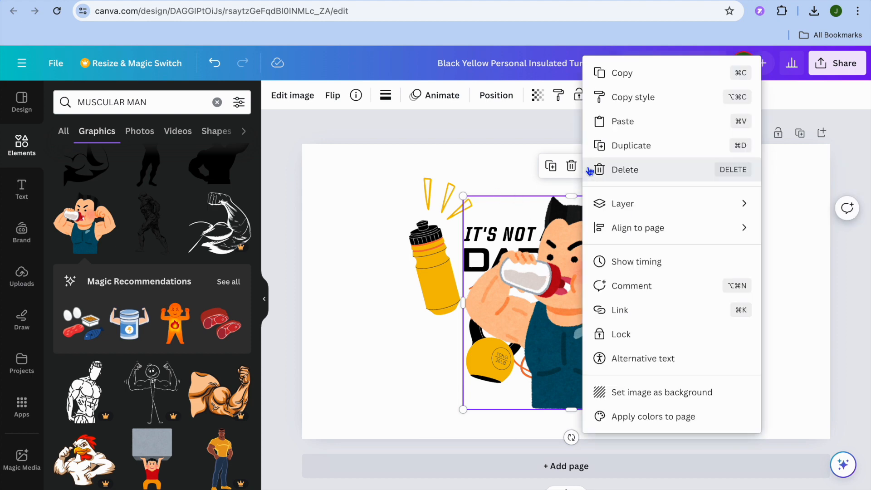
{"action": "left_click", "coordinate": [654, 392]}
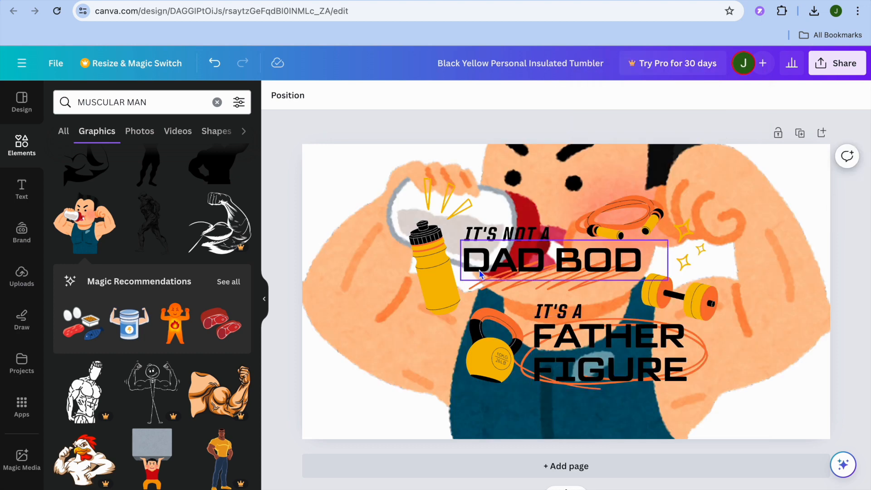
{"action": "left_click", "coordinate": [374, 246]}
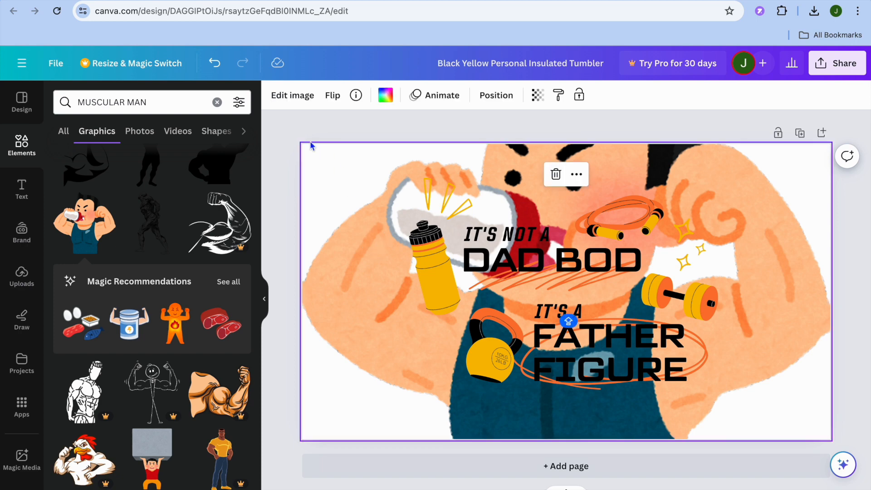
{"action": "left_click", "coordinate": [214, 63]}
Shrink the muscular man graphic to less than half its size and move it up near the "IT'S NOT A" text.
{"action": "left_click", "coordinate": [550, 273]}
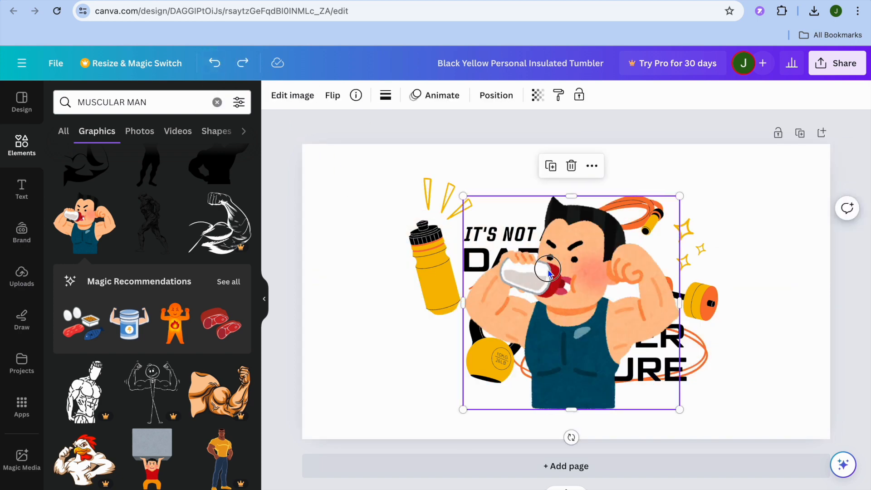
{"action": "left_click_drag", "start_coordinate": [469, 201], "coordinate": [576, 307]}
{"action": "left_click_drag", "start_coordinate": [677, 410], "coordinate": [669, 401]}
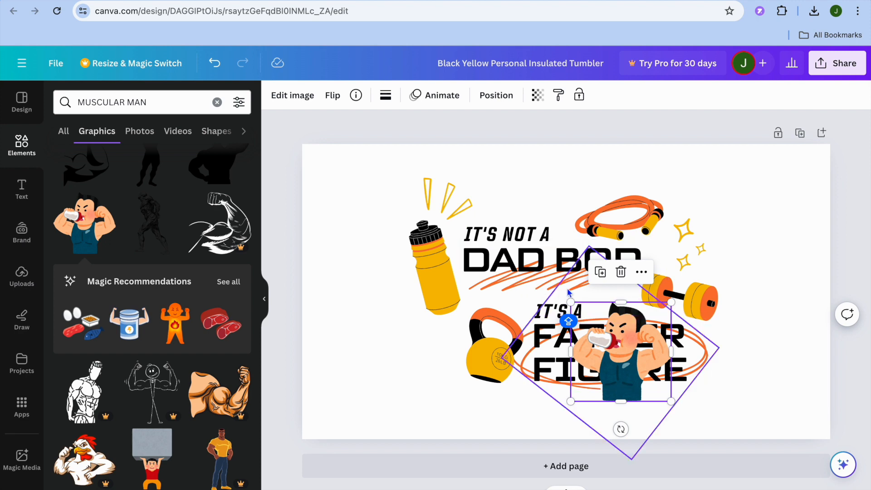
{"action": "left_click", "coordinate": [617, 352]}
{"action": "left_click_drag", "start_coordinate": [617, 353], "coordinate": [498, 198]}
Move the "DAD BOD" text down closer to "IT'S A" and place the muscular man graphic just above it.
{"action": "left_click", "coordinate": [590, 279]}
{"action": "left_click_drag", "start_coordinate": [590, 274], "coordinate": [590, 300]}
{"action": "left_click_drag", "start_coordinate": [474, 239], "coordinate": [471, 256]}
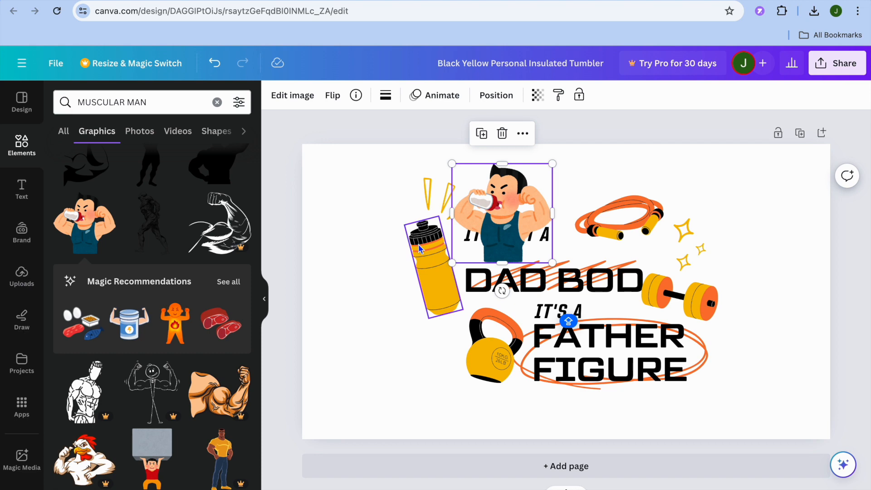
Delete the yellow water bottle graphic and the yellow accent lines above it.
{"action": "left_click", "coordinate": [434, 248]}
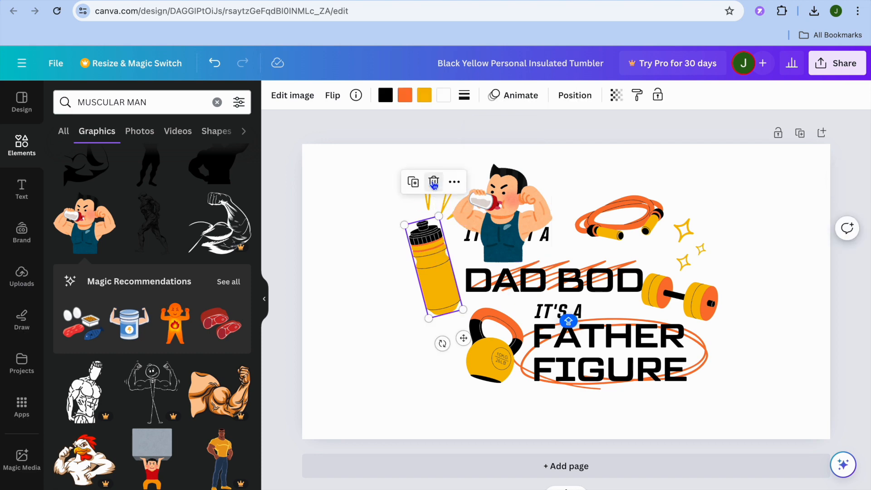
{"action": "left_click", "coordinate": [432, 186]}
{"action": "left_click", "coordinate": [433, 199]}
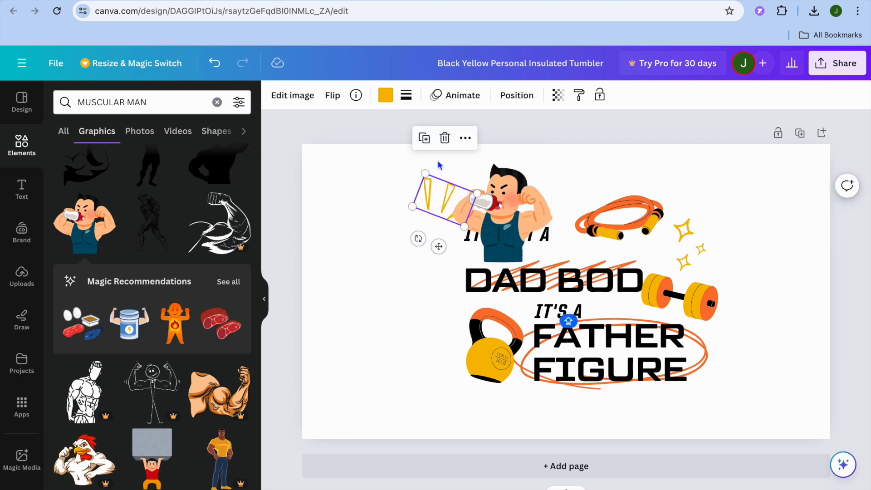
{"action": "left_click", "coordinate": [443, 136]}
Shrink the muscular man graphic to about two-thirds of its size and place it just before the "IT'S NOT A" text.
{"action": "left_click_drag", "start_coordinate": [512, 191], "coordinate": [454, 198]}
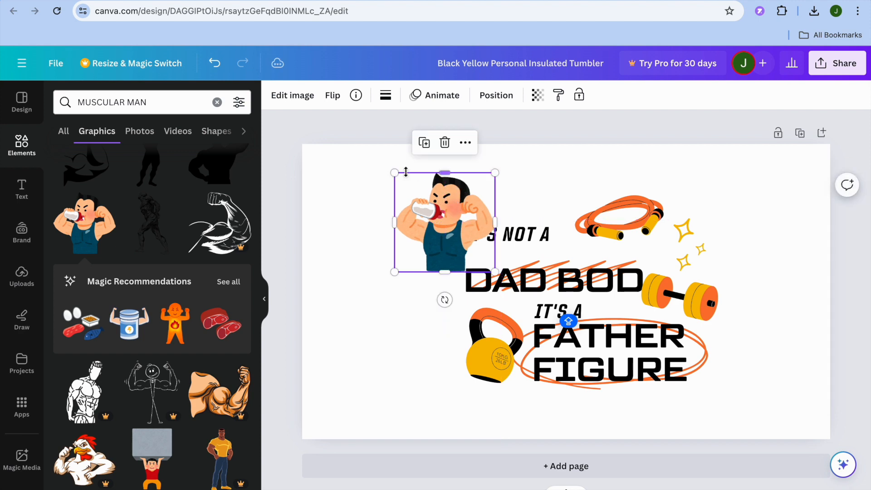
{"action": "left_click_drag", "start_coordinate": [394, 171], "coordinate": [424, 202]}
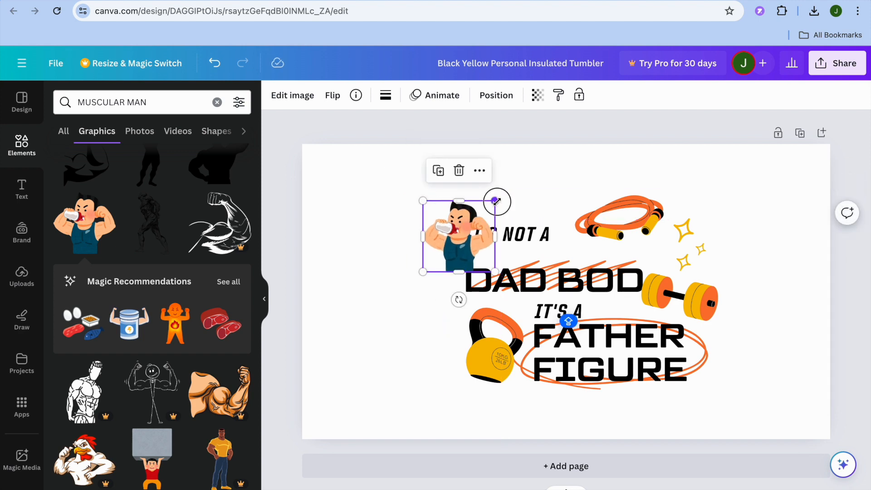
{"action": "left_click_drag", "start_coordinate": [495, 201], "coordinate": [489, 206]}
{"action": "left_click_drag", "start_coordinate": [447, 240], "coordinate": [423, 237]}
{"action": "left_click", "coordinate": [719, 194]}
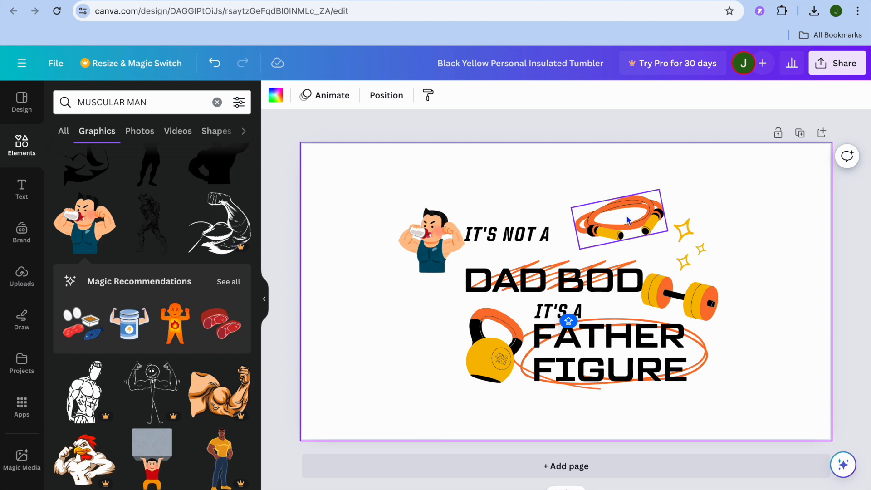
Download the customized tumbler design.
{"action": "left_click", "coordinate": [832, 67]}
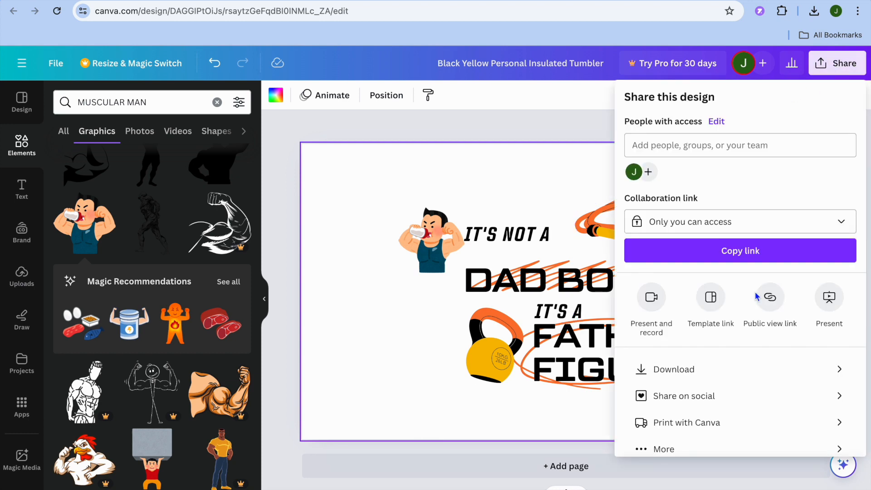
{"action": "left_click", "coordinate": [732, 379]}
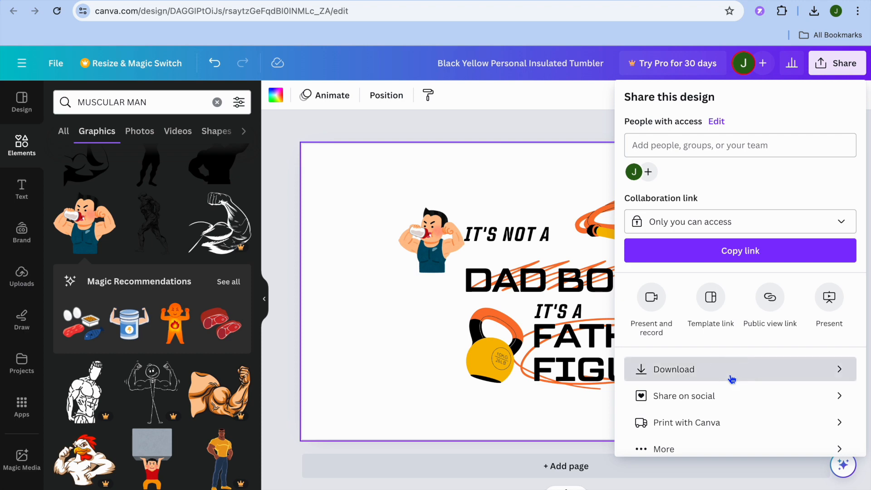
{"action": "left_click", "coordinate": [705, 312]}
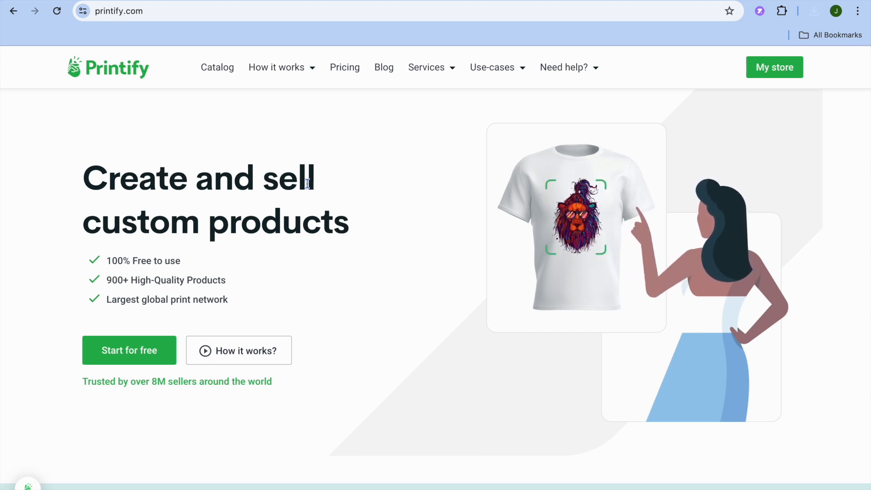
In Printify, start adding a new store with Printify Pop-Up as its sales channel.
{"action": "left_click", "coordinate": [761, 72]}
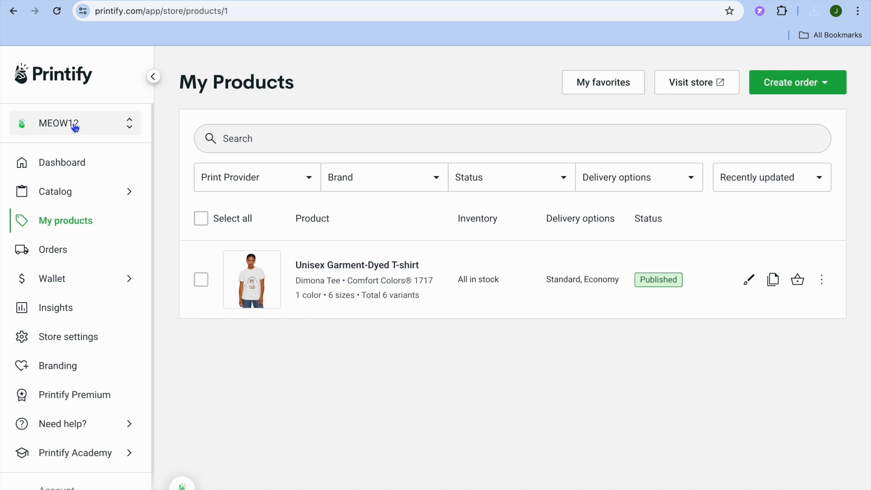
{"action": "left_click", "coordinate": [103, 127]}
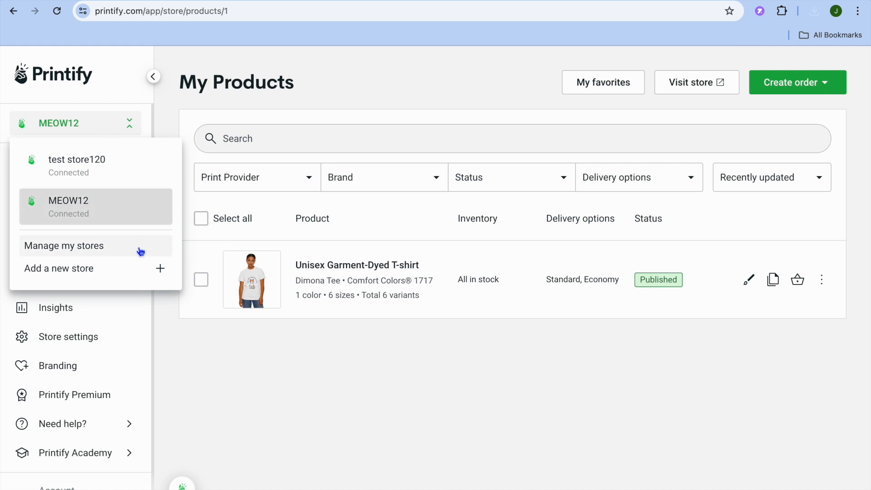
{"action": "left_click", "coordinate": [98, 271]}
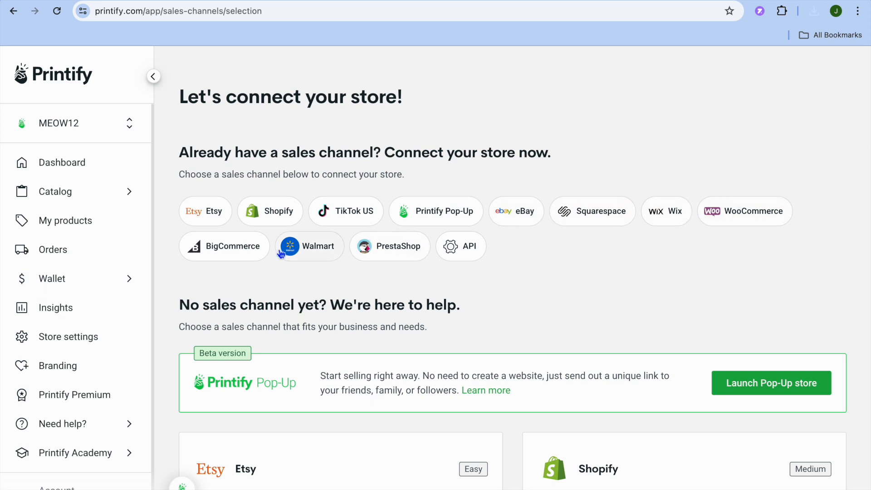
{"action": "left_click", "coordinate": [430, 214]}
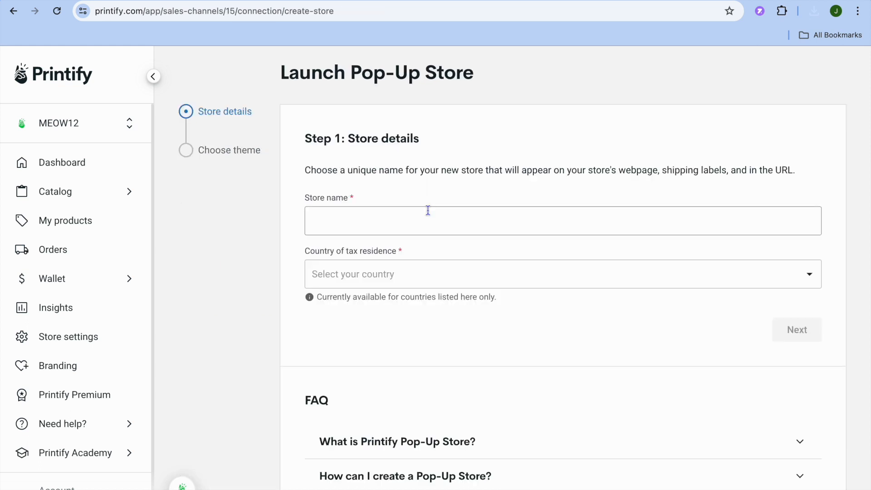
Name the new Pop-Up store "DAD STORE TEST".
{"action": "left_click", "coordinate": [389, 217]}
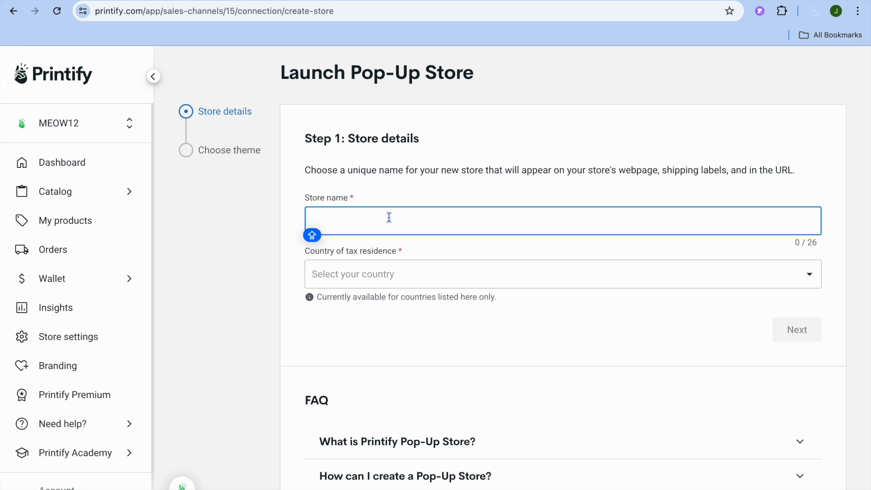
{"action": "type", "text": "DA ST"}
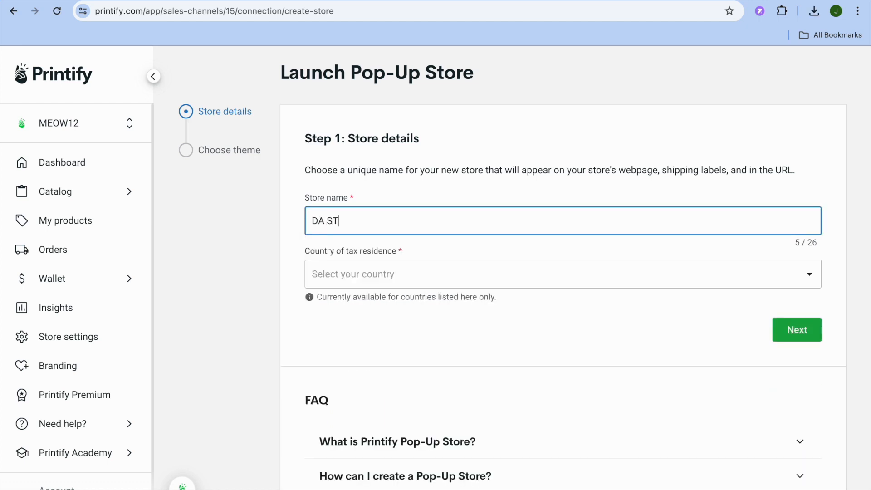
{"action": "type", "text": "ORE"}
{"action": "left_click", "coordinate": [323, 221]}
{"action": "type", "text": "D"}
{"action": "left_click", "coordinate": [370, 220]}
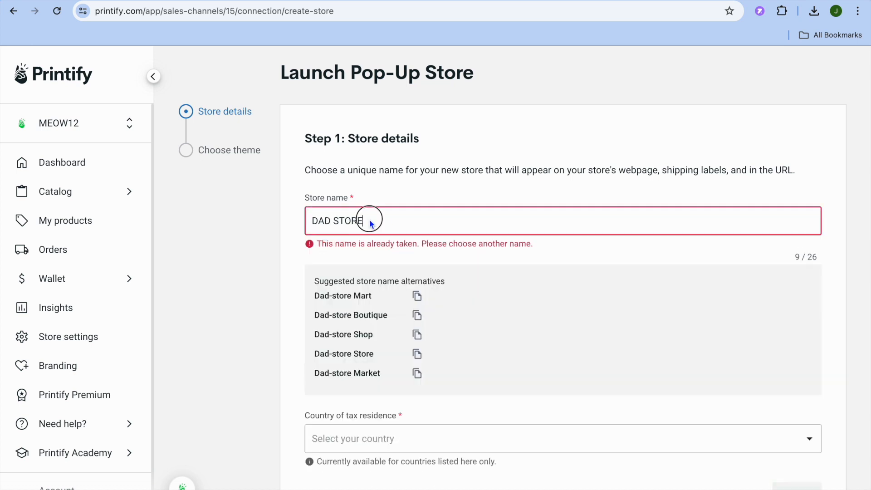
{"action": "type", "text": "TEST"}
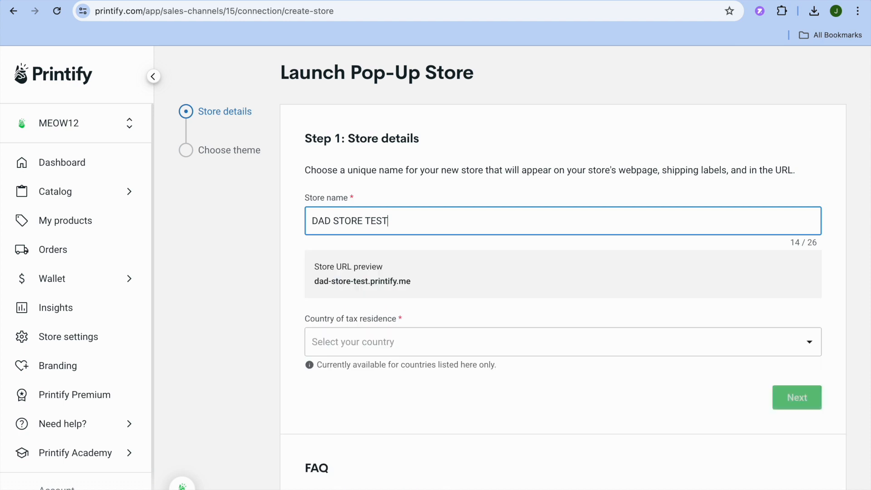
Set the country of tax residence to Jamaica and proceed to the theme selection.
{"action": "left_click", "coordinate": [659, 345]}
{"action": "type", "text": "J"}
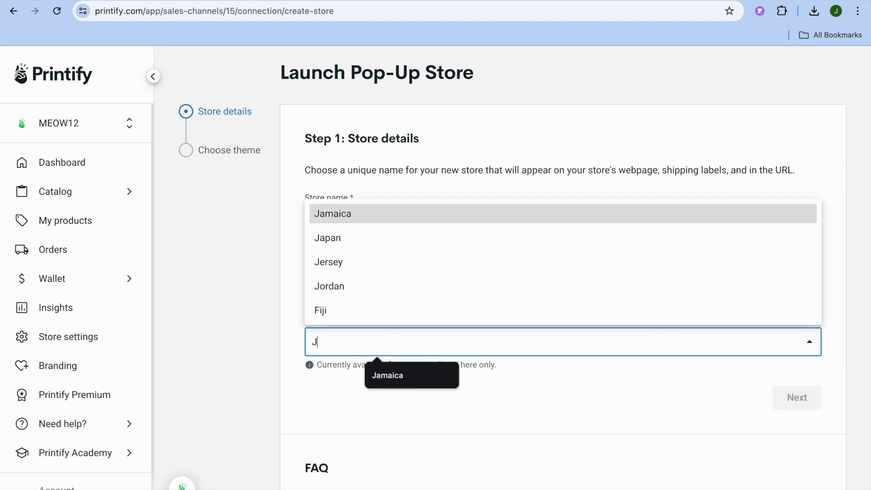
{"action": "type", "text": "AM"}
{"action": "left_click", "coordinate": [664, 311]}
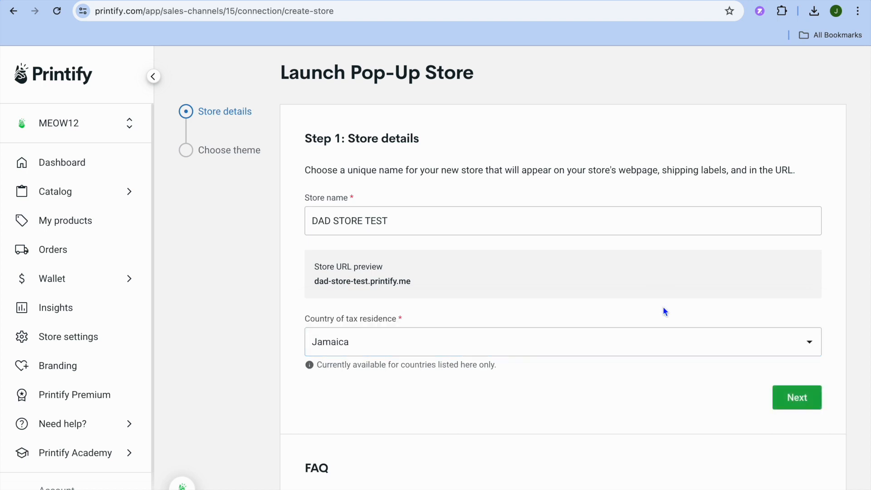
{"action": "left_click", "coordinate": [797, 400]}
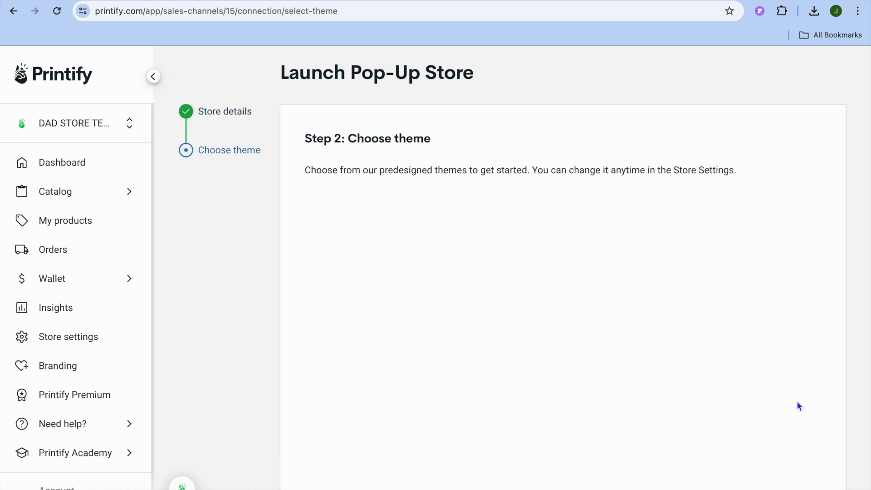
Launch the Pop-Up store with the black theme and dismiss the sample order offer.
{"action": "scroll", "coordinate": [798, 405], "scroll_direction": "down", "scroll_amount": 6}
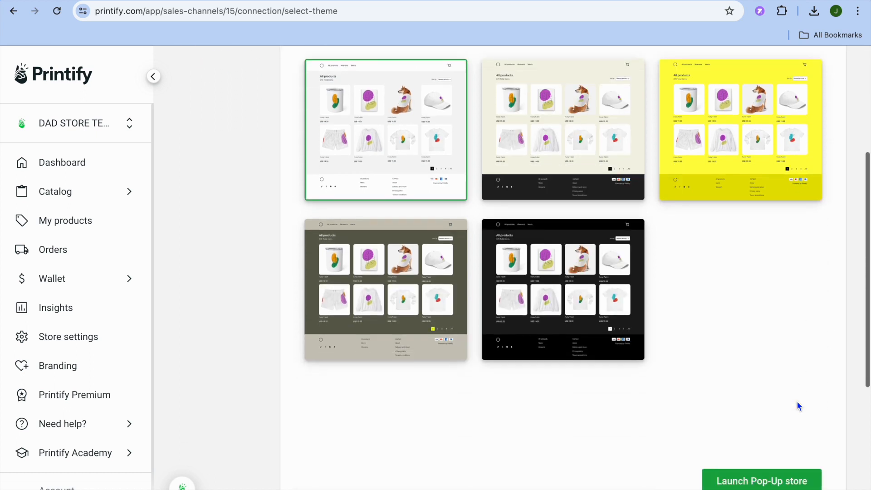
{"action": "scroll", "coordinate": [797, 405], "scroll_direction": "up", "scroll_amount": 2}
{"action": "scroll", "coordinate": [800, 405], "scroll_direction": "up", "scroll_amount": 2}
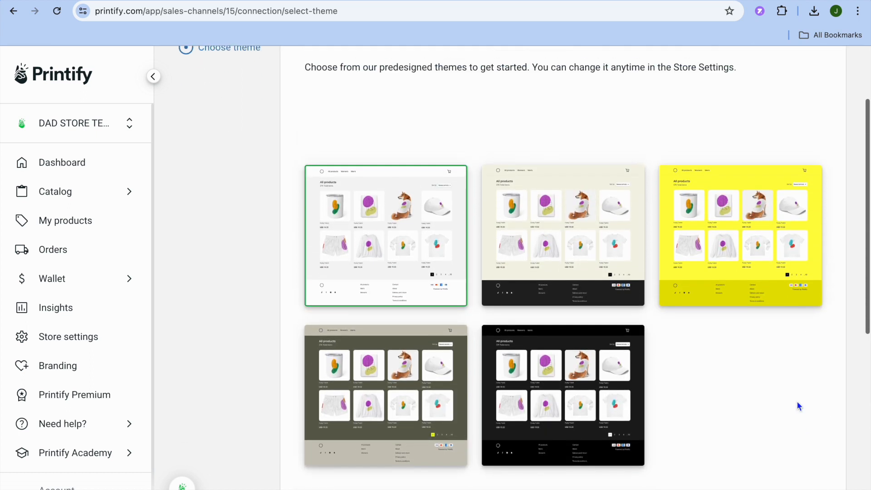
{"action": "scroll", "coordinate": [799, 406], "scroll_direction": "down", "scroll_amount": 1}
{"action": "scroll", "coordinate": [800, 405], "scroll_direction": "down", "scroll_amount": 2}
{"action": "left_click", "coordinate": [604, 314]}
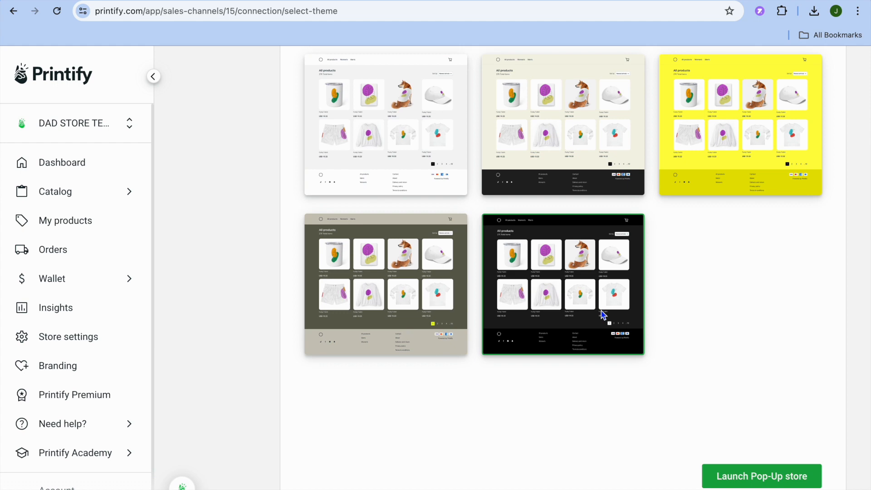
{"action": "left_click", "coordinate": [749, 479]}
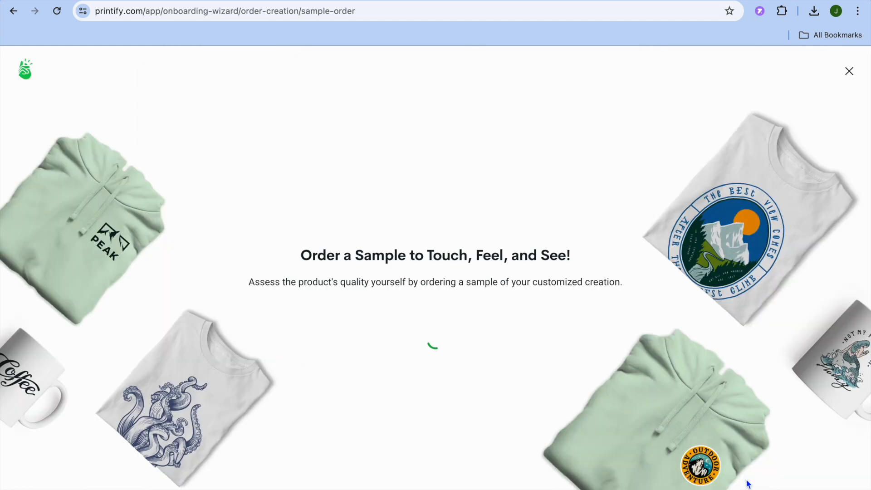
{"action": "left_click", "coordinate": [848, 71]}
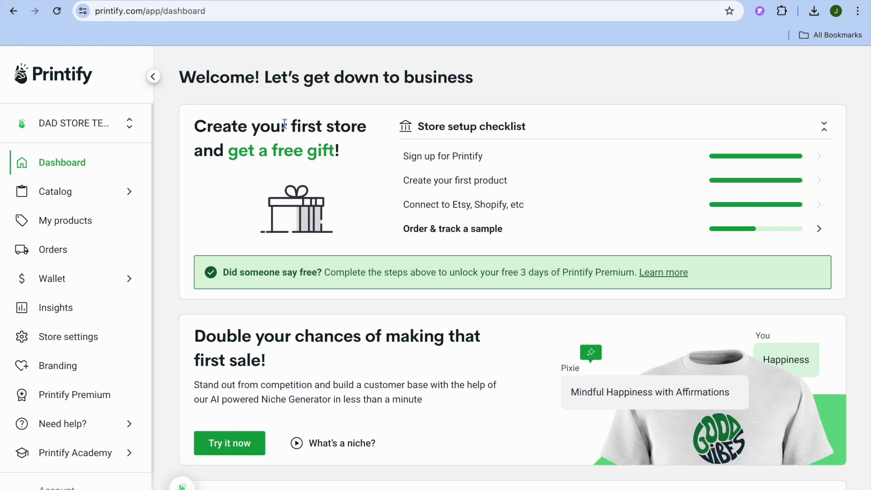
Open the catalog's Bottles & Tumblers category and look through the tumblers offered for the USA market.
{"action": "left_click", "coordinate": [34, 194]}
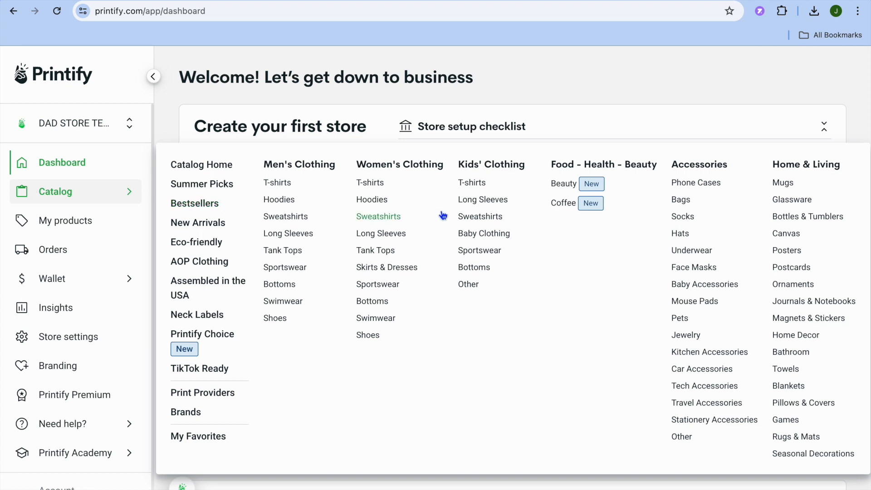
{"action": "left_click", "coordinate": [816, 222]}
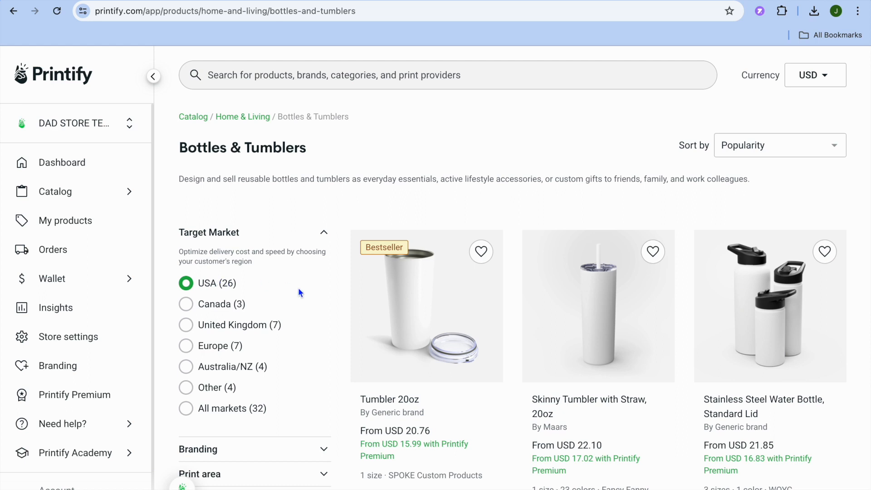
{"action": "scroll", "coordinate": [298, 292], "scroll_direction": "down", "scroll_amount": 2}
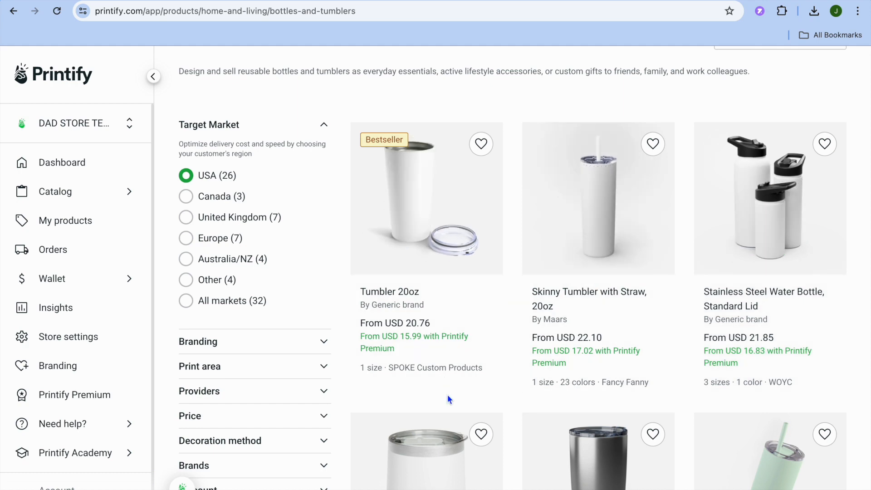
{"action": "scroll", "coordinate": [449, 399], "scroll_direction": "down", "scroll_amount": 8}
{"action": "scroll", "coordinate": [449, 399], "scroll_direction": "up", "scroll_amount": 2}
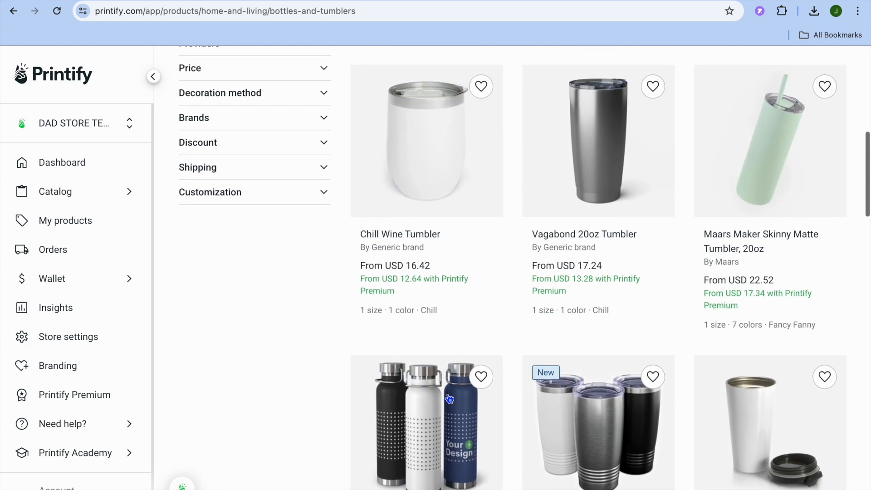
{"action": "scroll", "coordinate": [449, 399], "scroll_direction": "up", "scroll_amount": 1}
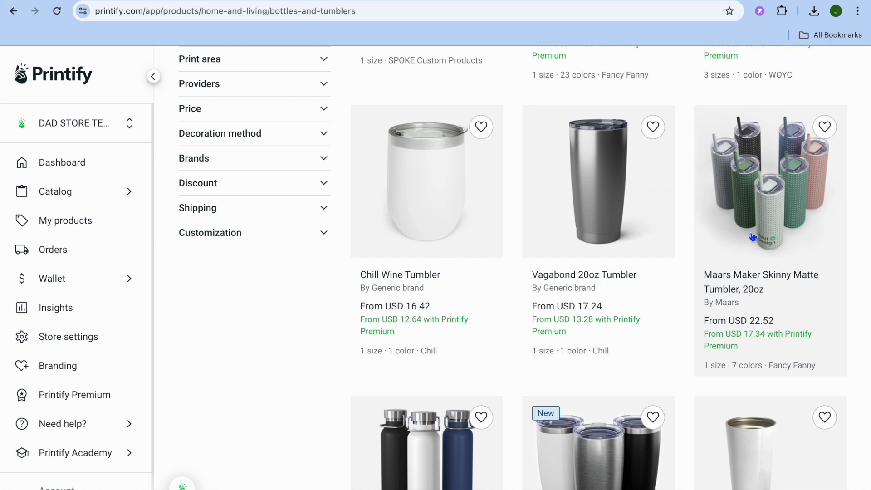
{"action": "scroll", "coordinate": [570, 352], "scroll_direction": "down", "scroll_amount": 5}
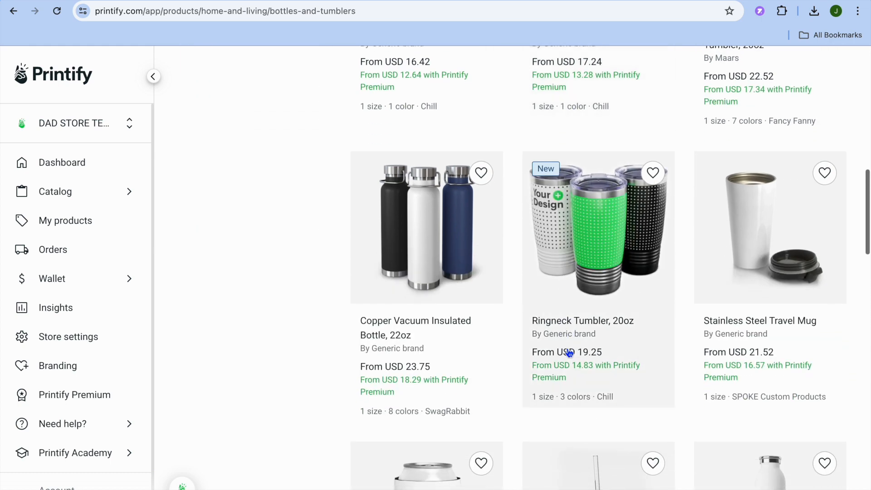
{"action": "scroll", "coordinate": [570, 352], "scroll_direction": "up", "scroll_amount": 10}
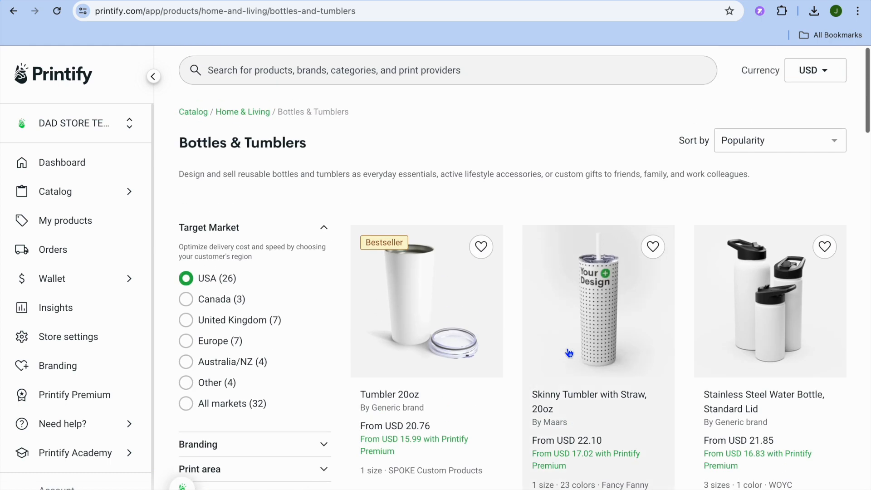
{"action": "scroll", "coordinate": [570, 352], "scroll_direction": "down", "scroll_amount": 4}
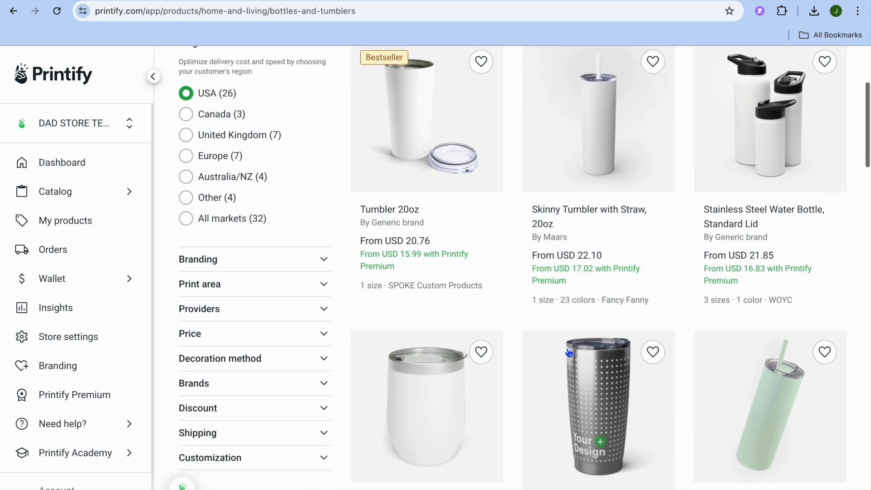
{"action": "scroll", "coordinate": [569, 352], "scroll_direction": "down", "scroll_amount": 1}
{"action": "scroll", "coordinate": [426, 172], "scroll_direction": "up", "scroll_amount": 2}
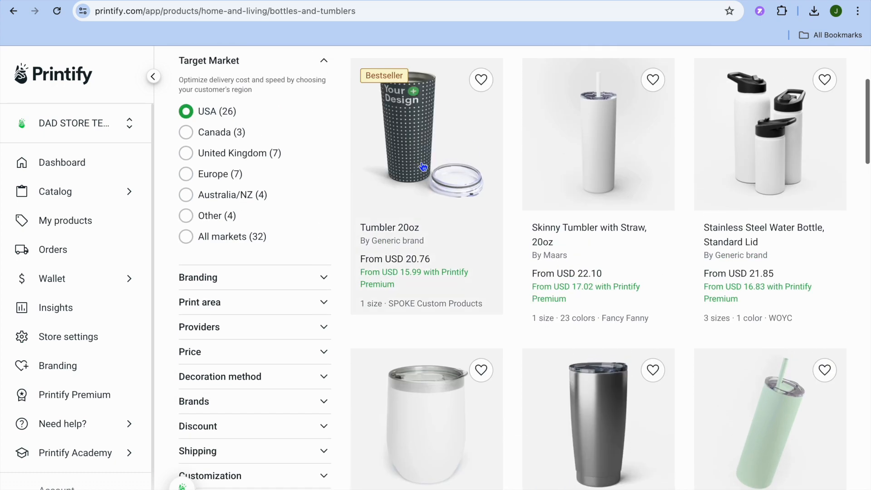
Open the Tumbler 20oz product and bring its print provider options into view.
{"action": "left_click", "coordinate": [414, 155]}
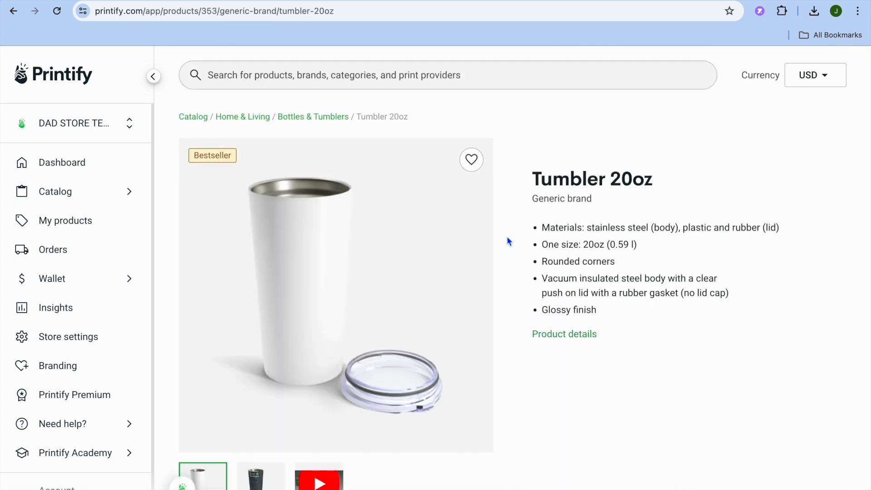
{"action": "scroll", "coordinate": [507, 240], "scroll_direction": "down", "scroll_amount": 6}
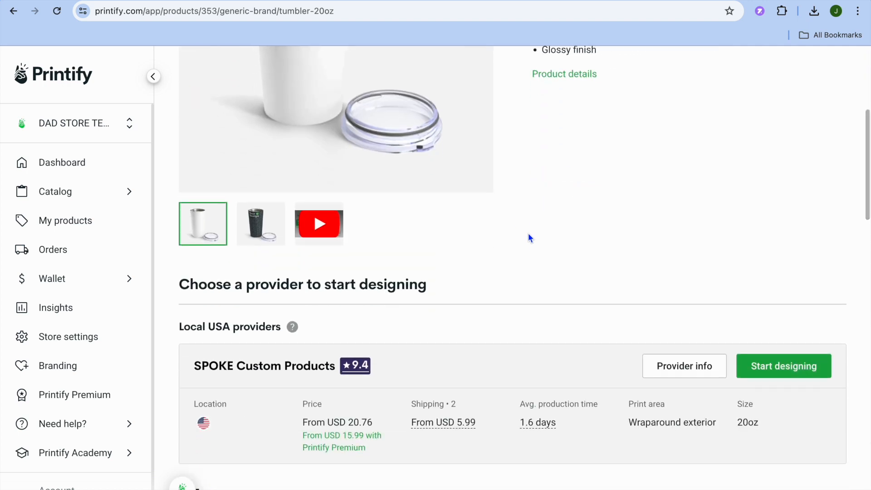
Start a Tumbler 20oz design with SPOKE Custom Products and upload Black Yellow Personal Insulated Tumbler.png from the device's Downloads folder.
{"action": "left_click", "coordinate": [784, 368]}
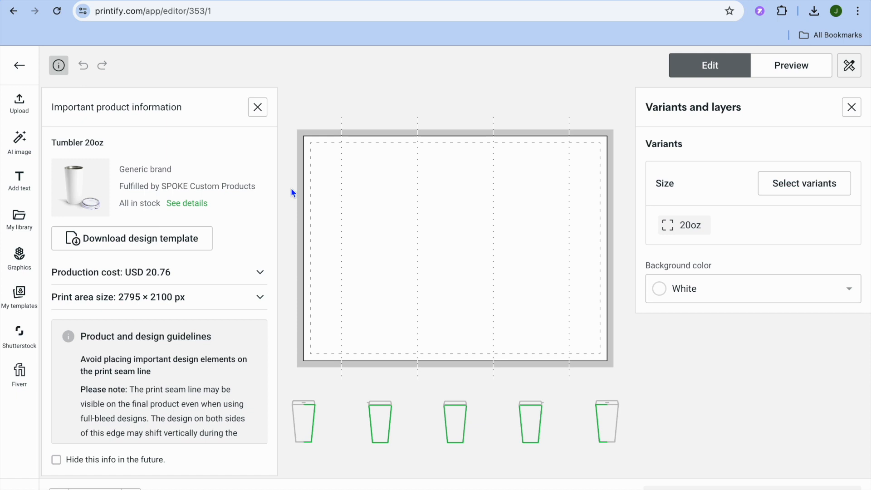
{"action": "left_click", "coordinate": [22, 112]}
{"action": "left_click", "coordinate": [99, 144]}
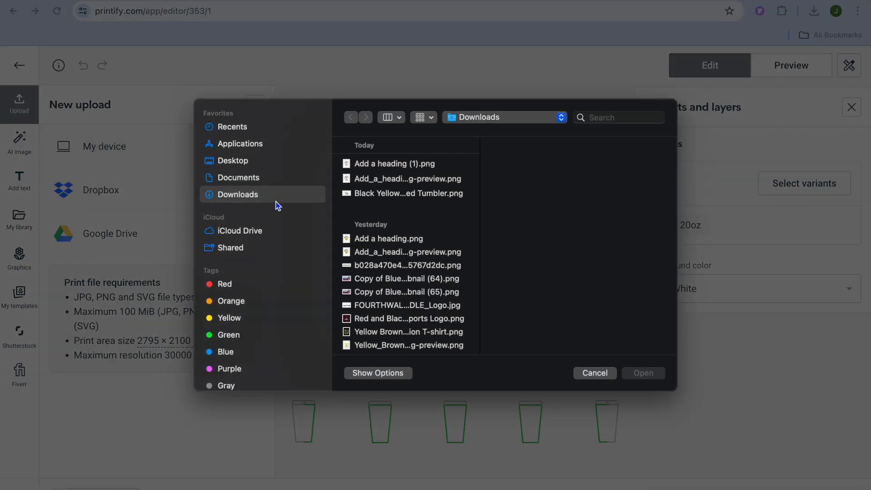
{"action": "left_click", "coordinate": [401, 200]}
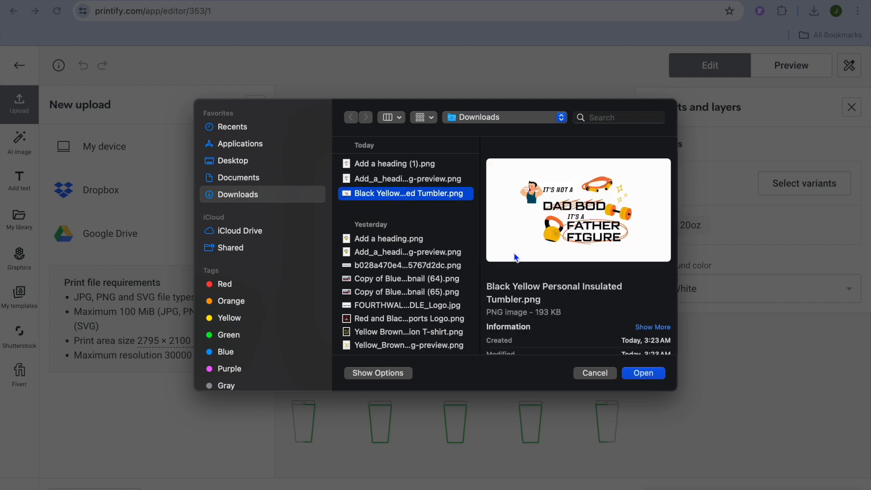
{"action": "left_click", "coordinate": [651, 376]}
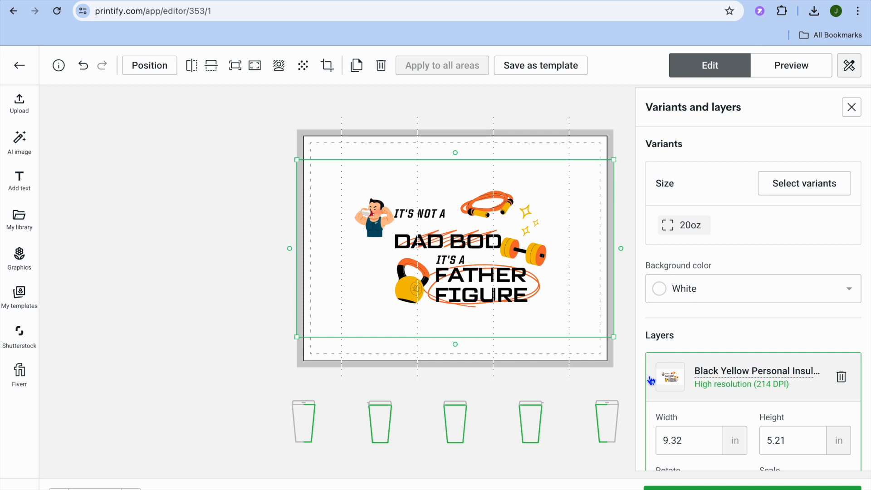
Preview the tumbler mockup from the front, back, left, right, opened and close-up views.
{"action": "left_click", "coordinate": [790, 67]}
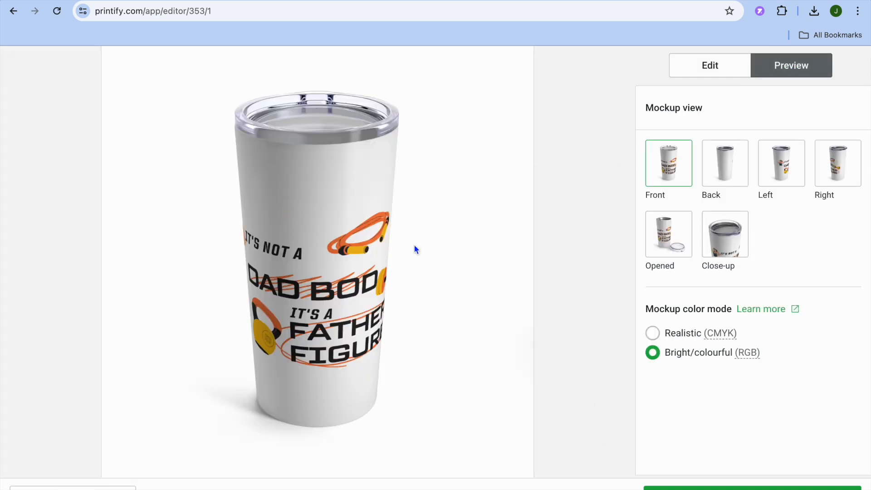
{"action": "left_click", "coordinate": [734, 167]}
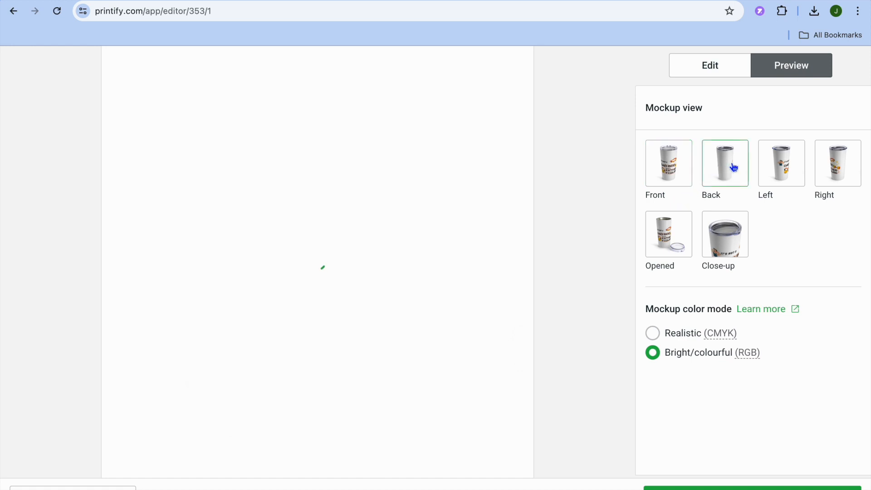
{"action": "left_click", "coordinate": [783, 174]}
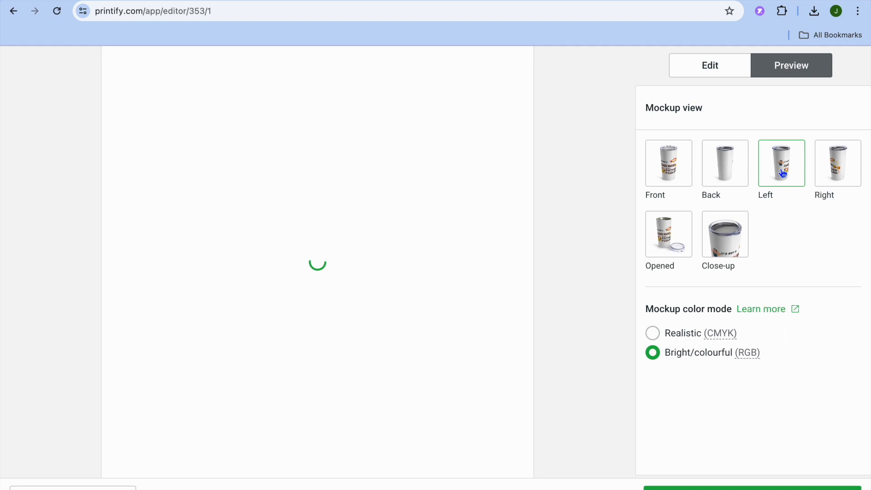
{"action": "left_click", "coordinate": [837, 179]}
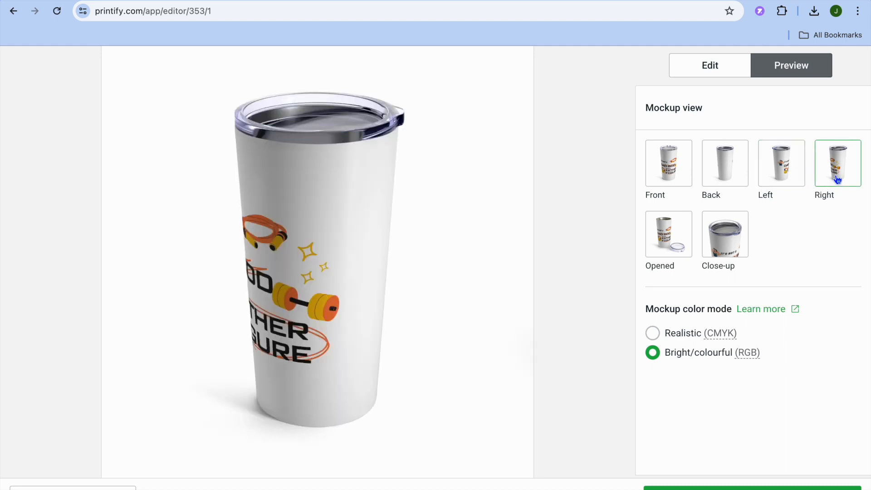
{"action": "left_click", "coordinate": [670, 244]}
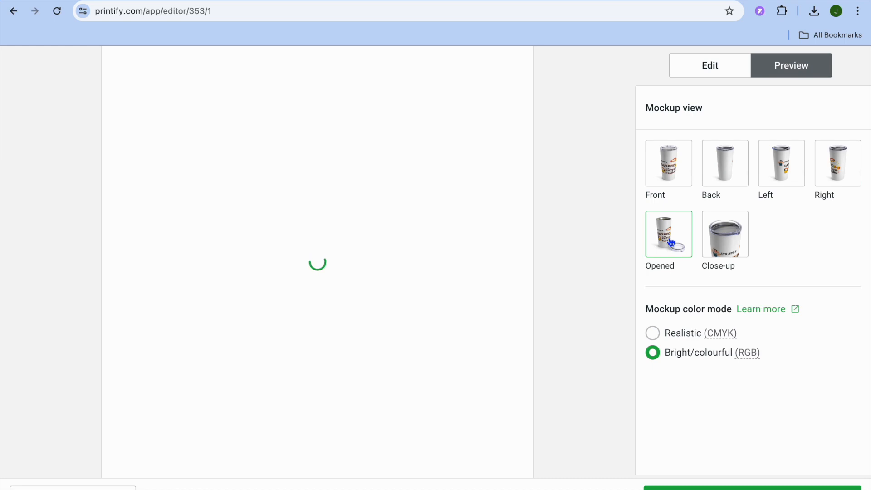
{"action": "left_click", "coordinate": [720, 244]}
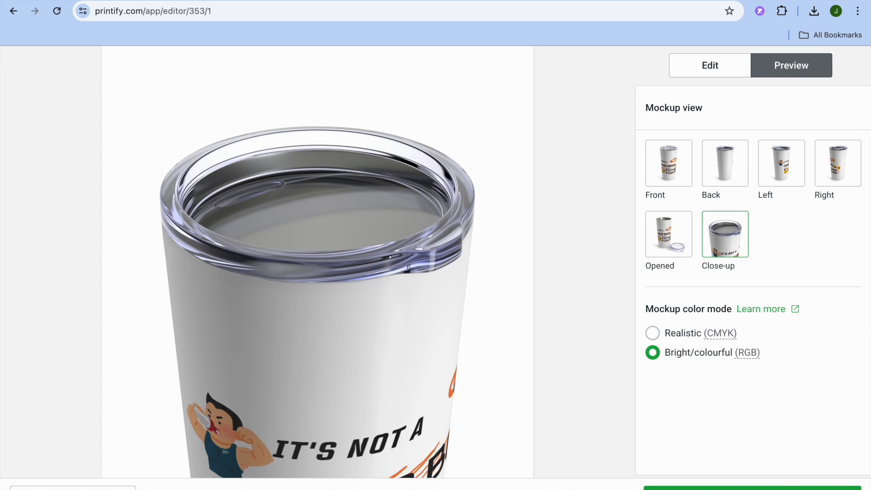
Save the tumbler design as a product and choose the Opened mockup as its title image.
{"action": "left_click", "coordinate": [752, 488]}
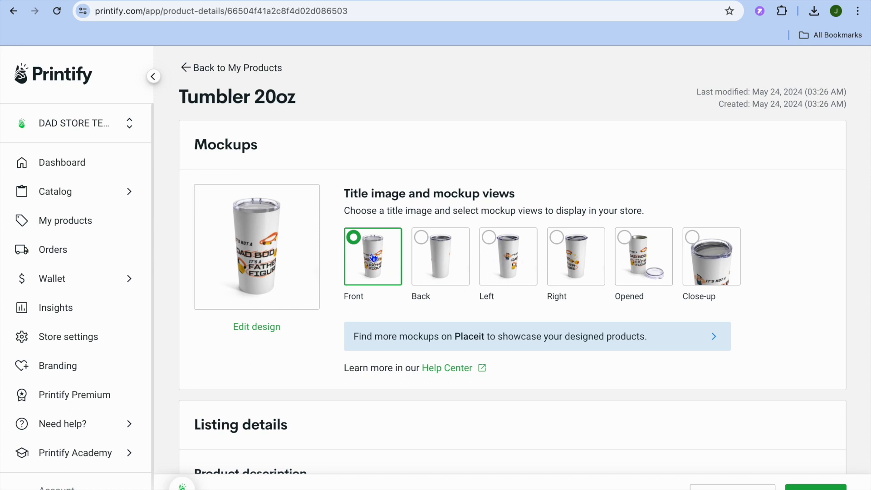
{"action": "left_click", "coordinate": [645, 262]}
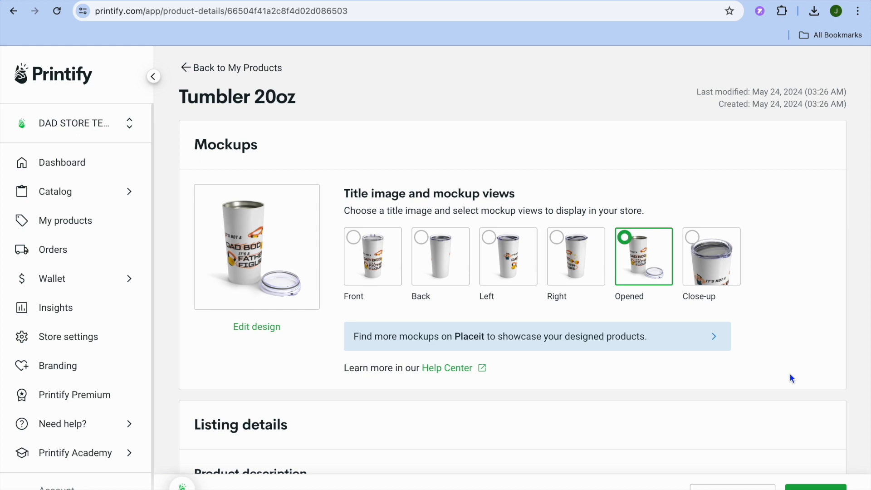
Look through the product's title, description, shipping and pricing sections.
{"action": "scroll", "coordinate": [790, 376], "scroll_direction": "down", "scroll_amount": 6}
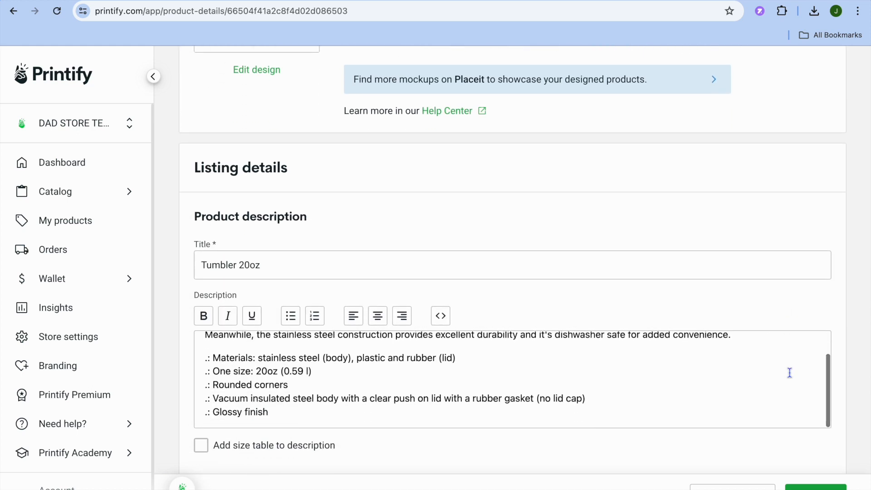
{"action": "scroll", "coordinate": [789, 372], "scroll_direction": "down", "scroll_amount": 2}
{"action": "left_click", "coordinate": [254, 189]}
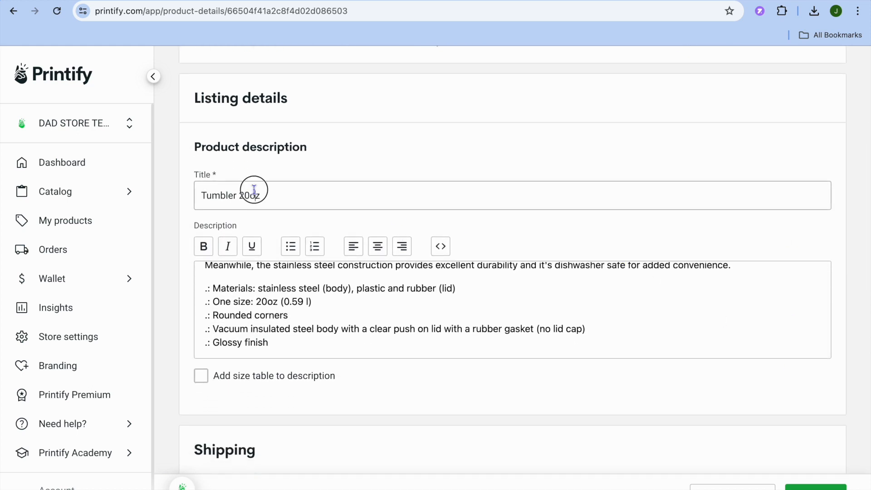
{"action": "scroll", "coordinate": [325, 321], "scroll_direction": "down", "scroll_amount": 5}
{"action": "scroll", "coordinate": [325, 322], "scroll_direction": "down", "scroll_amount": 6}
{"action": "scroll", "coordinate": [325, 322], "scroll_direction": "down", "scroll_amount": 5}
{"action": "scroll", "coordinate": [325, 322], "scroll_direction": "up", "scroll_amount": 2}
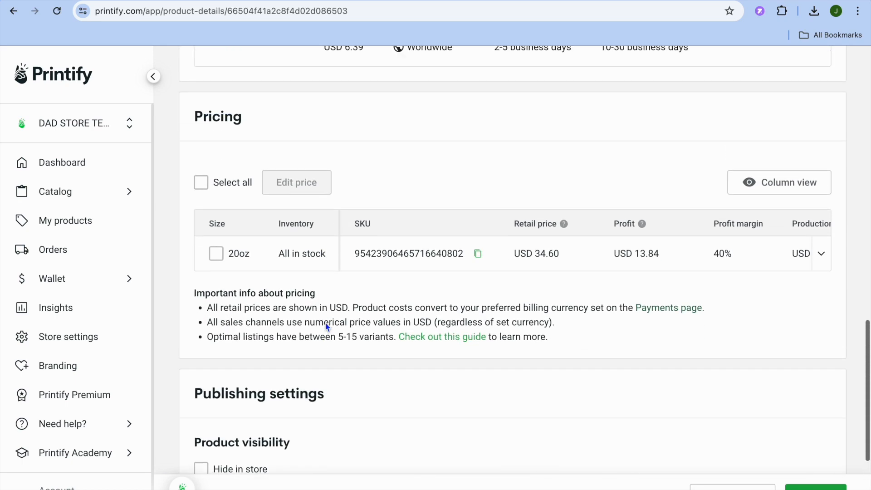
Examine the 20oz variant's profit margin, retail price and profit fields and the bulk price editing options, leaving the pricing as is.
{"action": "left_click", "coordinate": [717, 257]}
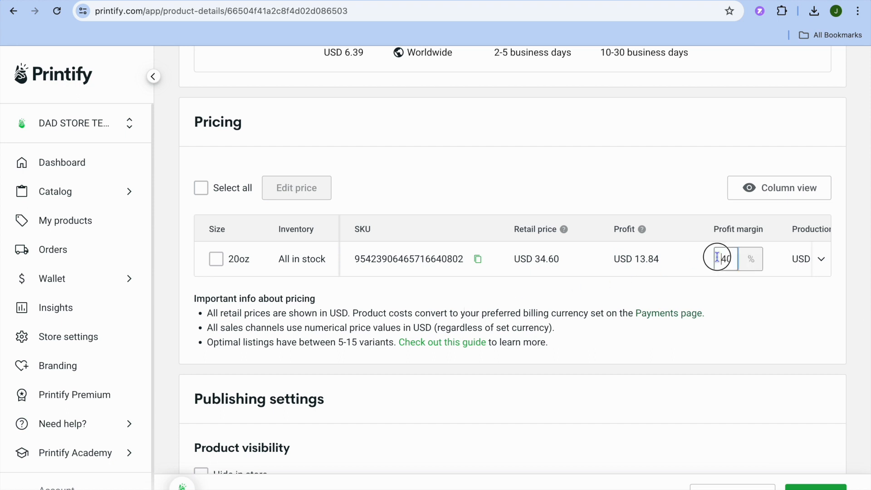
{"action": "left_click", "coordinate": [558, 260]}
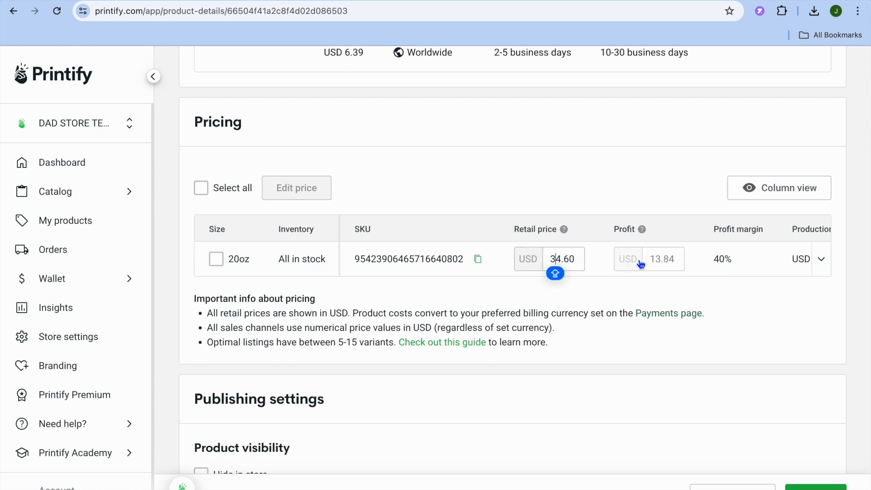
{"action": "left_click", "coordinate": [661, 259]}
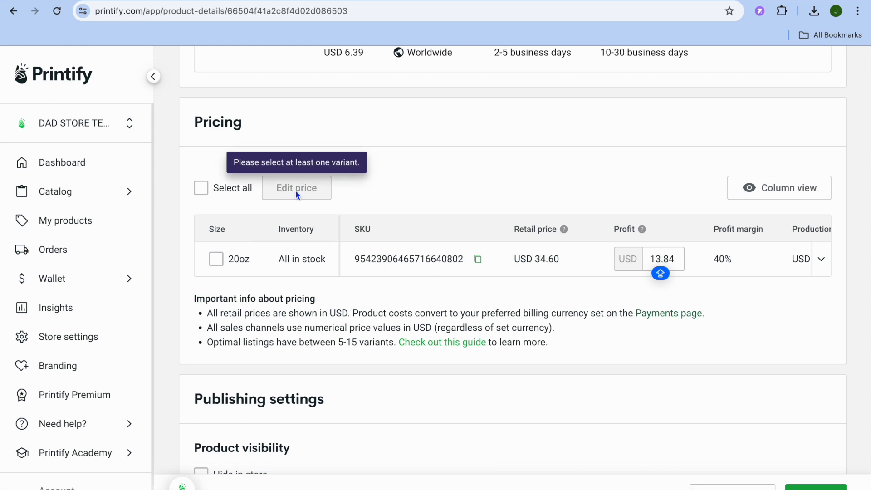
{"action": "left_click", "coordinate": [202, 194]}
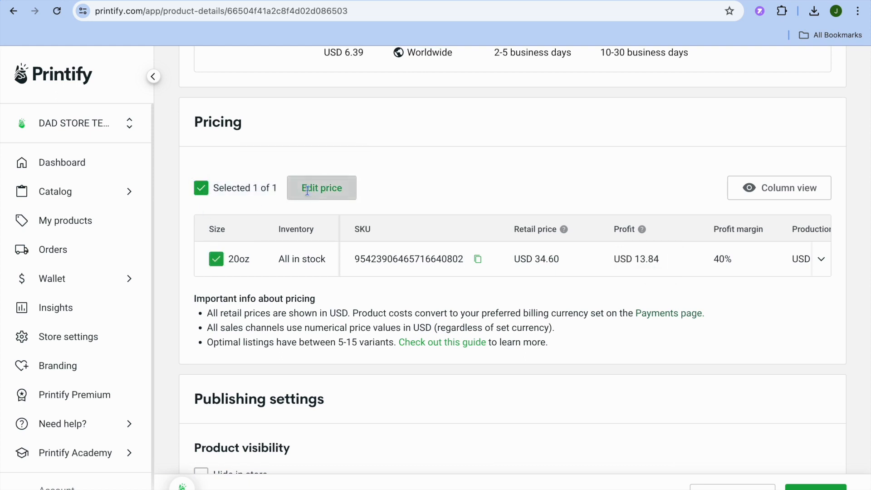
{"action": "left_click", "coordinate": [310, 195]}
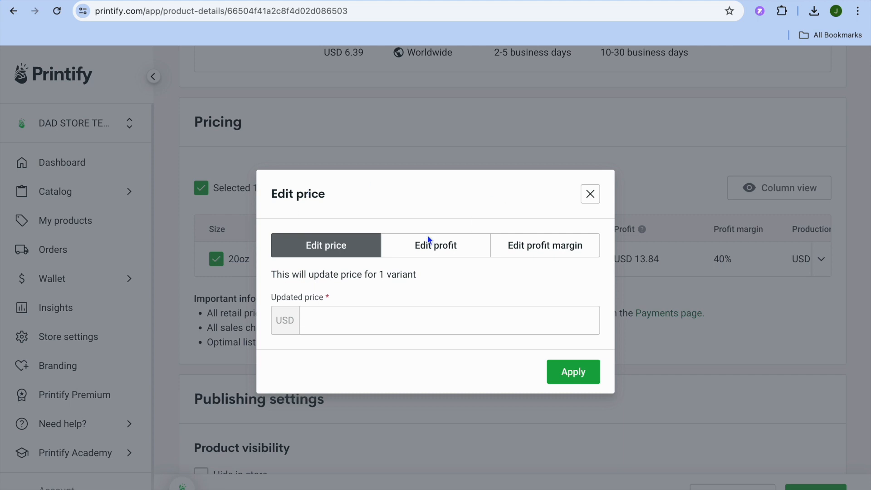
{"action": "left_click", "coordinate": [326, 329]}
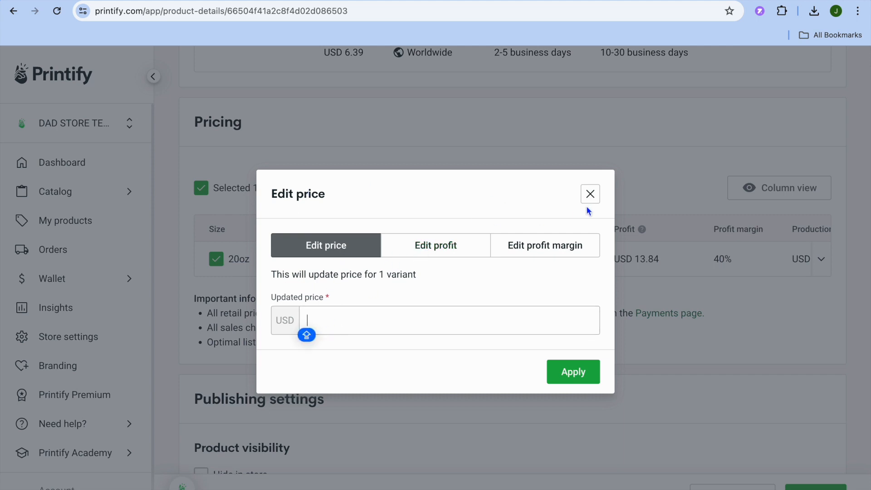
{"action": "left_click", "coordinate": [590, 195]}
Publish the Tumbler 20oz product and open its product page in the live Pop-Up store.
{"action": "left_click", "coordinate": [814, 488]}
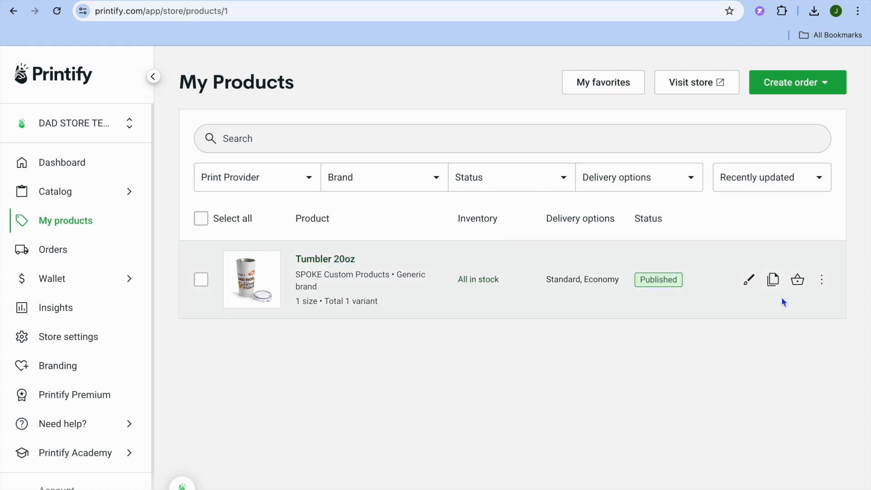
{"action": "left_click", "coordinate": [822, 280]}
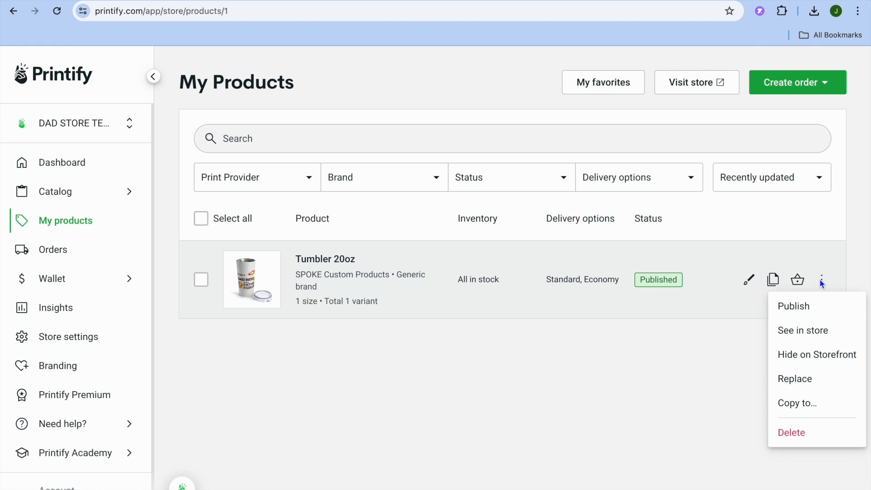
{"action": "left_click", "coordinate": [818, 335]}
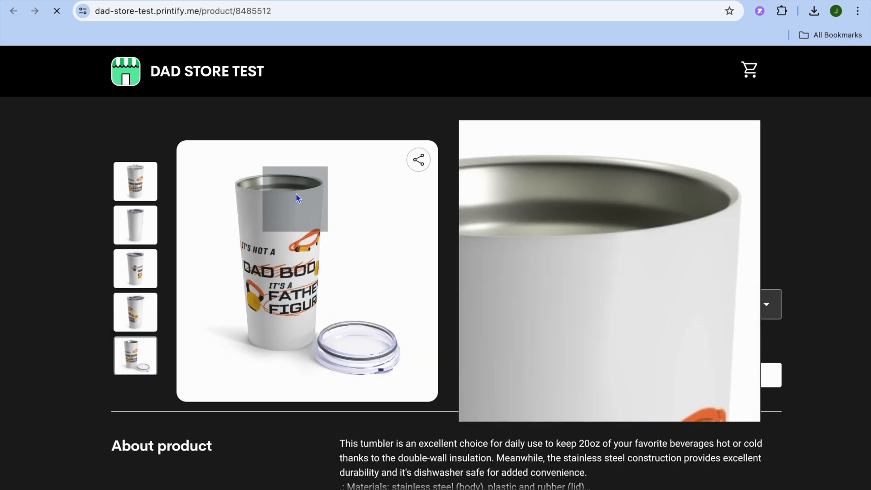
{"action": "left_click", "coordinate": [278, 10]}
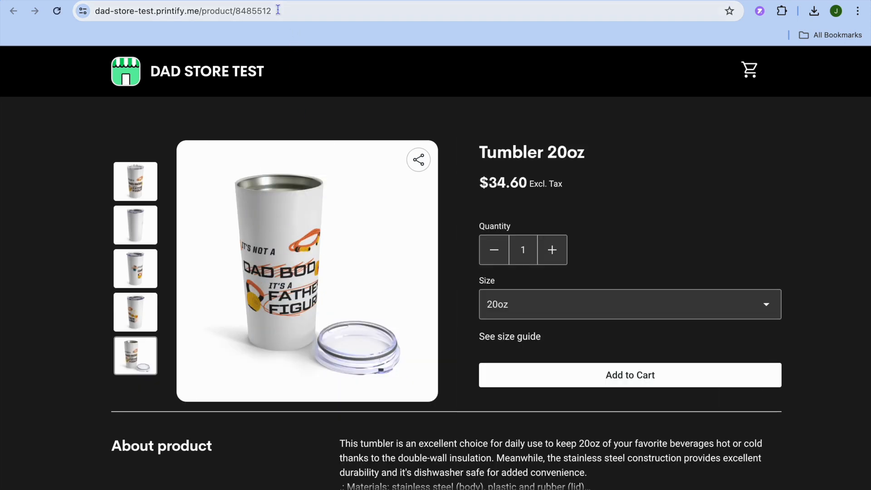